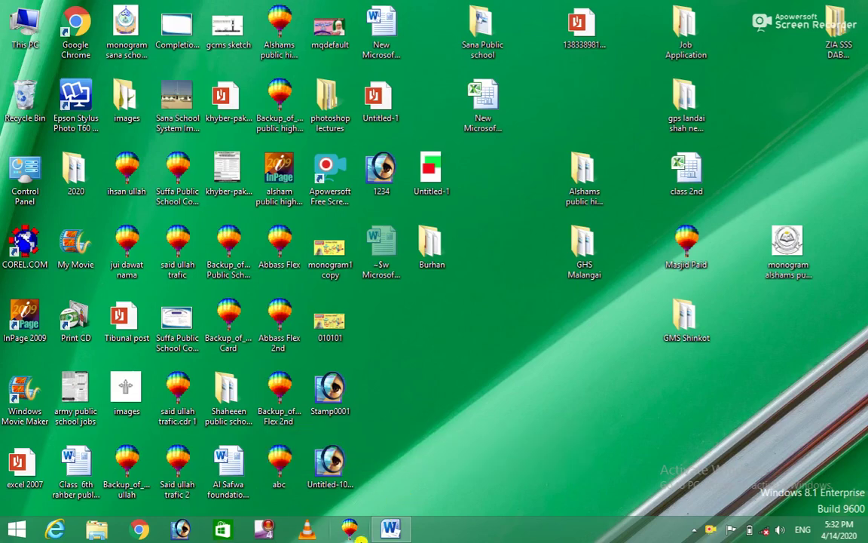
# Restore the Word document window after briefly browsing the photoshop lectures and Word 2010 folders
pyautogui.click(388, 530)
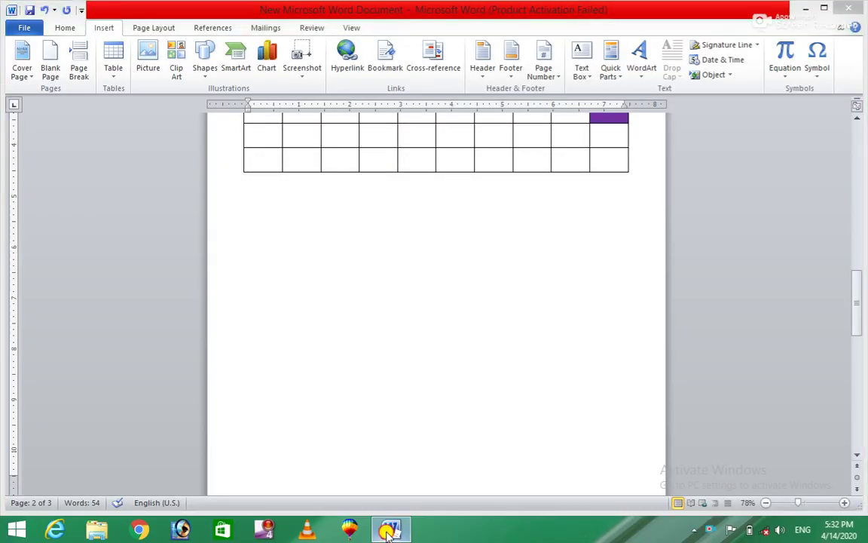
pyautogui.click(388, 529)
pyautogui.doubleClick(330, 106)
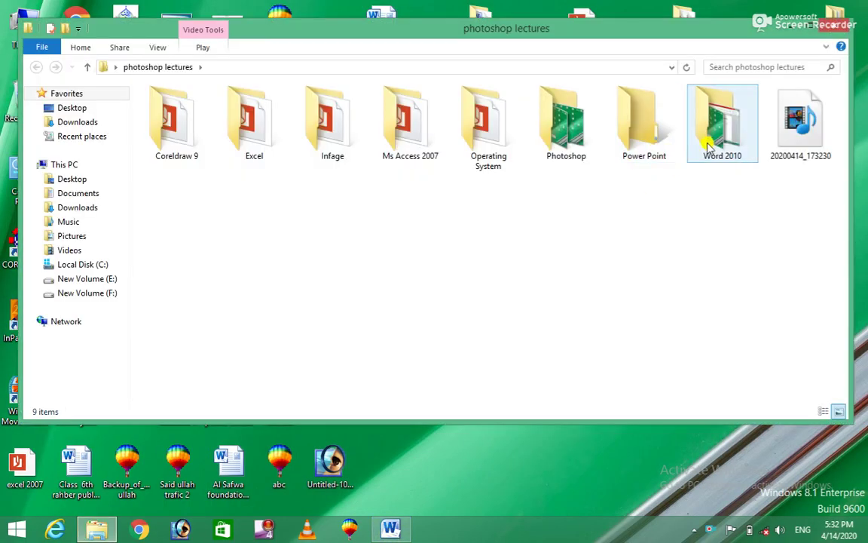
pyautogui.doubleClick(709, 147)
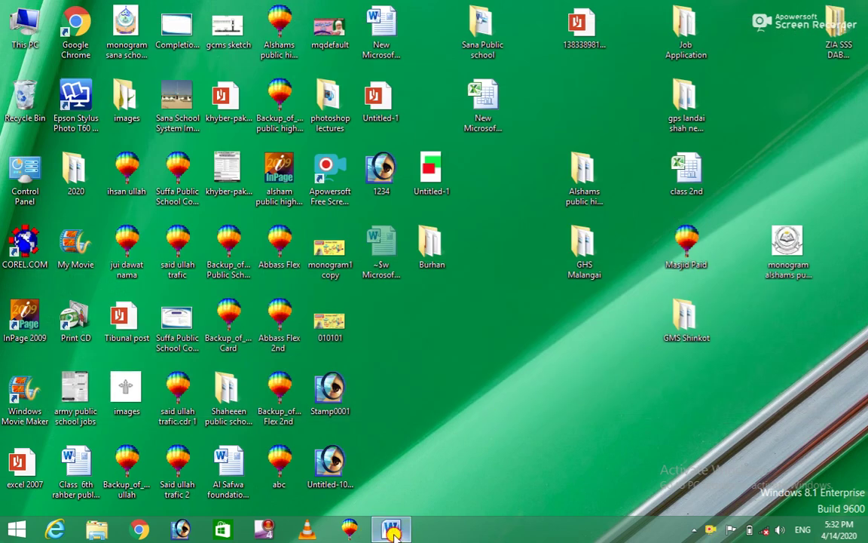
pyautogui.click(391, 528)
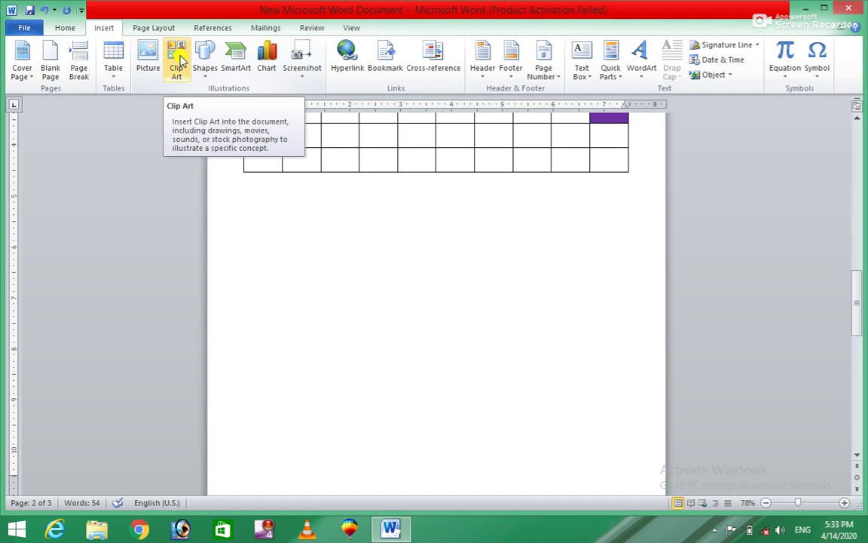
# Open the Clip Art pane and run an empty search to list all clip art
pyautogui.click(179, 60)
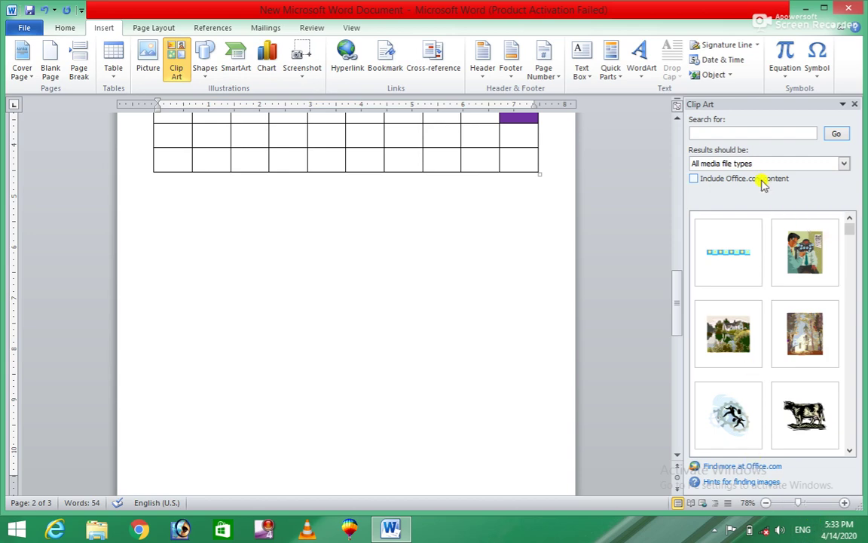
pyautogui.moveTo(677, 309); pyautogui.dragTo(678, 290)
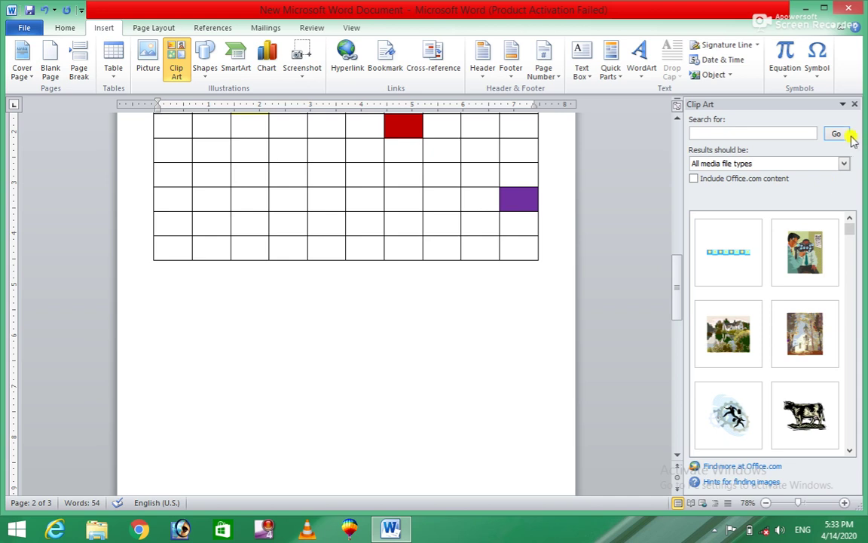
pyautogui.click(836, 134)
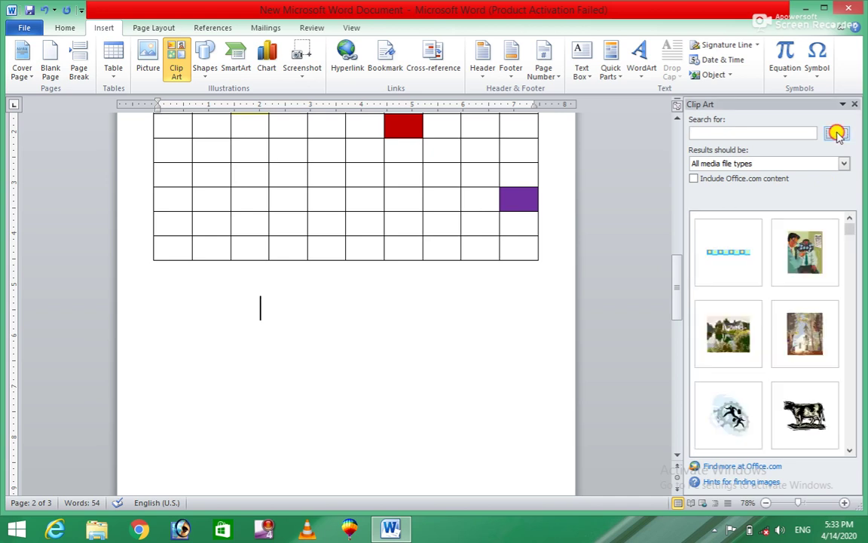
pyautogui.click(837, 134)
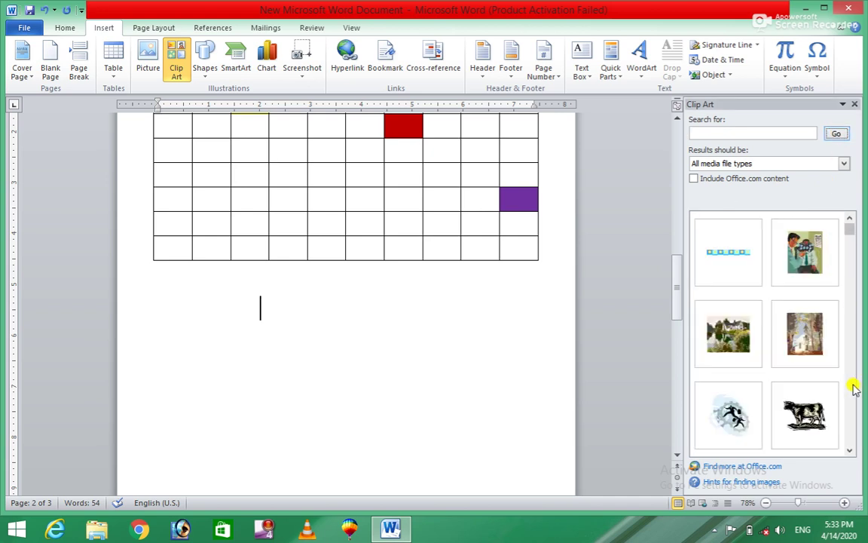
pyautogui.moveTo(805, 333)
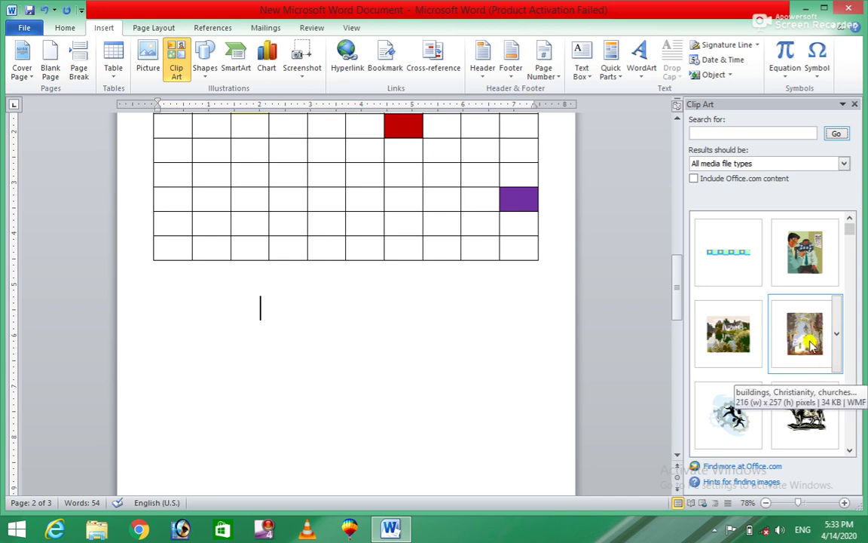
# Insert the church clip art and set its text wrapping to Behind Text
pyautogui.click(808, 343)
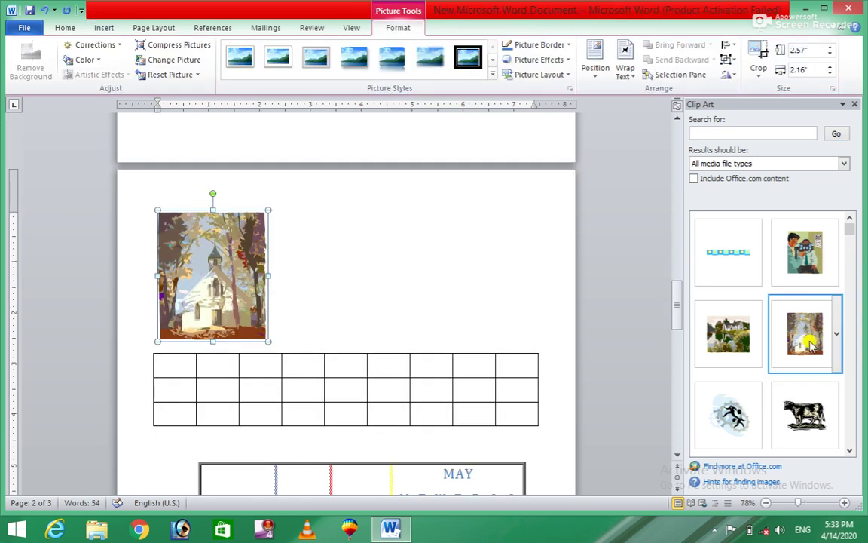
pyautogui.moveTo(194, 287); pyautogui.dragTo(271, 282)
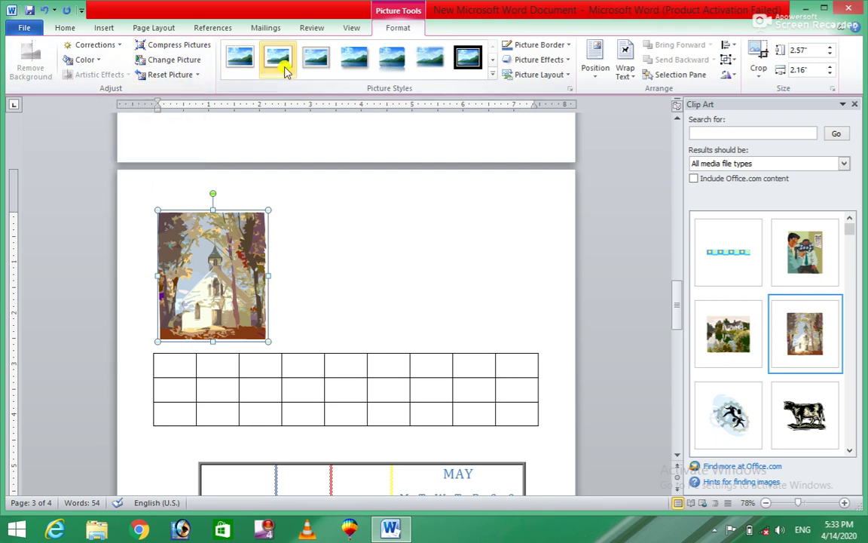
pyautogui.rightClick(214, 257)
pyautogui.moveTo(256, 457)
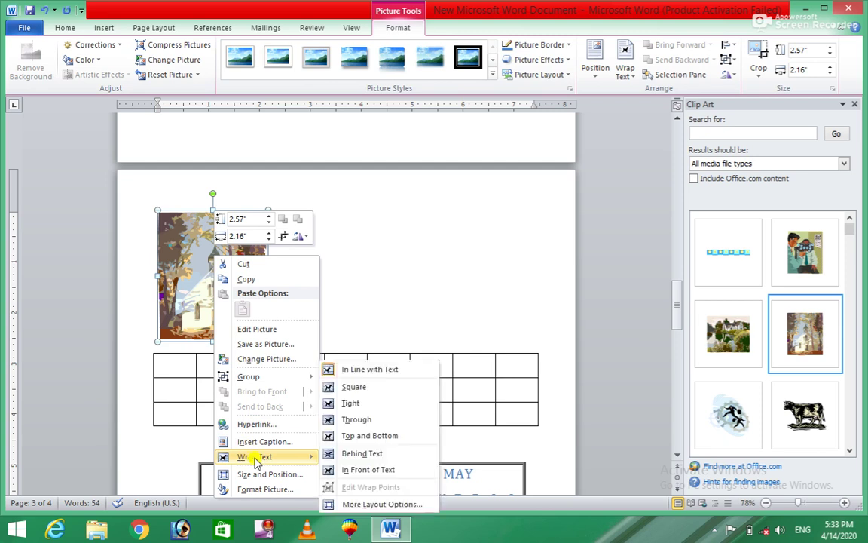
pyautogui.click(351, 456)
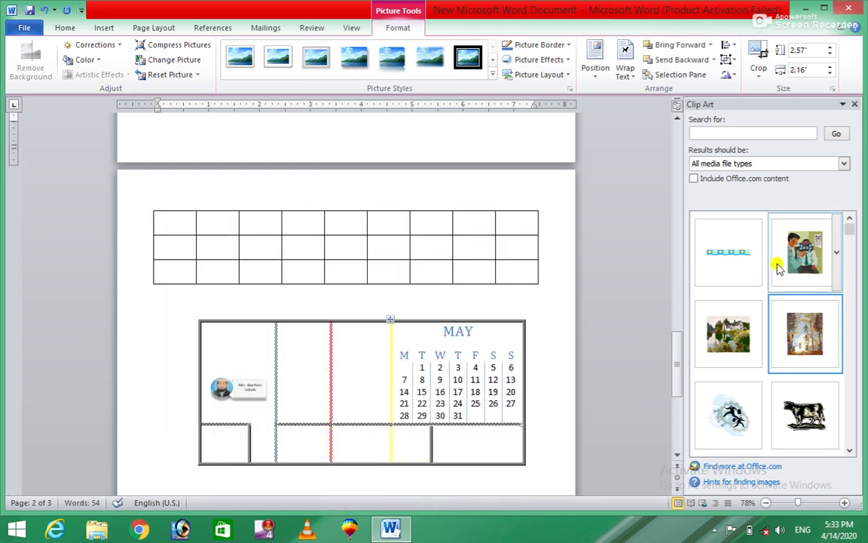
# Move the church picture below the coloured table, toward the right
pyautogui.moveTo(676, 315)
pyautogui.mouseDown()
pyautogui.moveTo(679, 397)
pyautogui.moveTo(702, 249)
pyautogui.mouseUp()
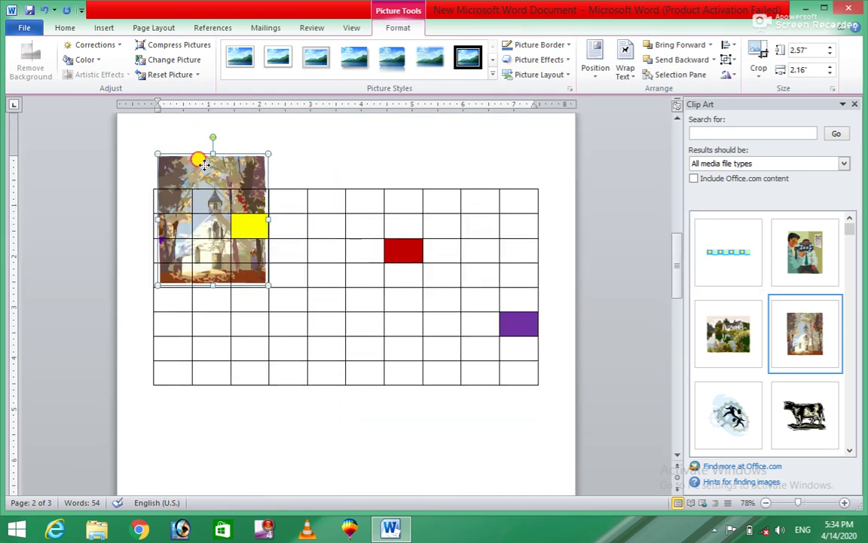
pyautogui.moveTo(198, 159)
pyautogui.mouseDown()
pyautogui.moveTo(311, 344)
pyautogui.moveTo(316, 397)
pyautogui.mouseUp()
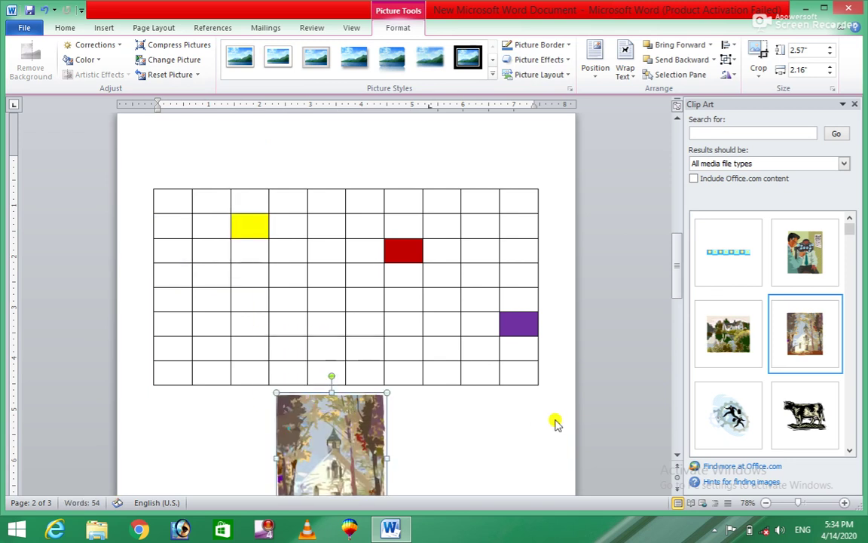
pyautogui.click(678, 461)
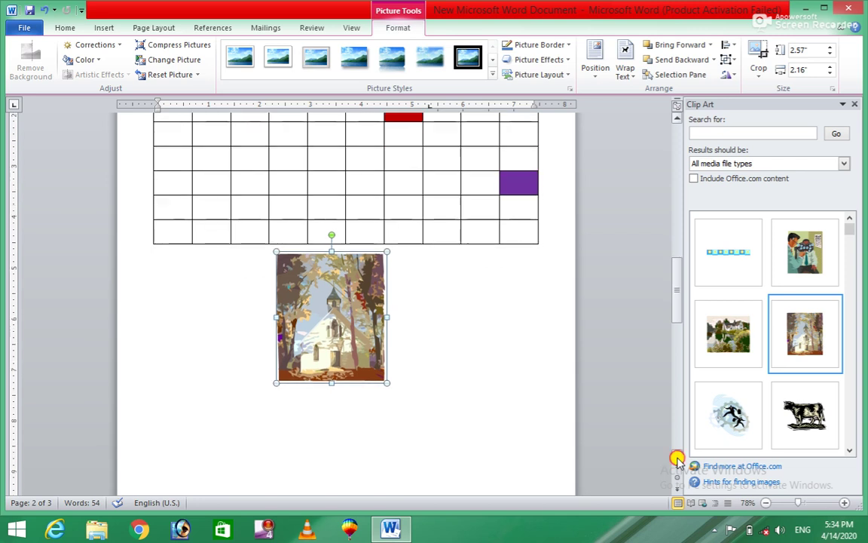
pyautogui.click(678, 461)
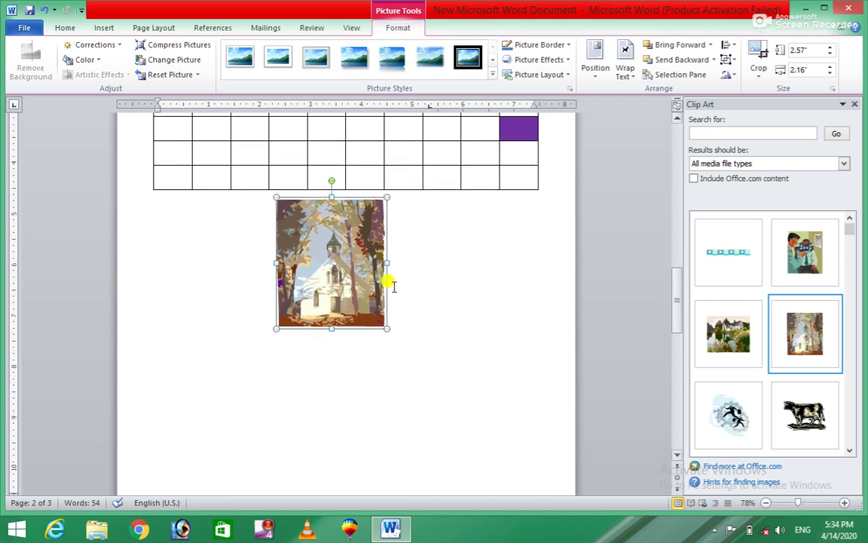
pyautogui.click(319, 222)
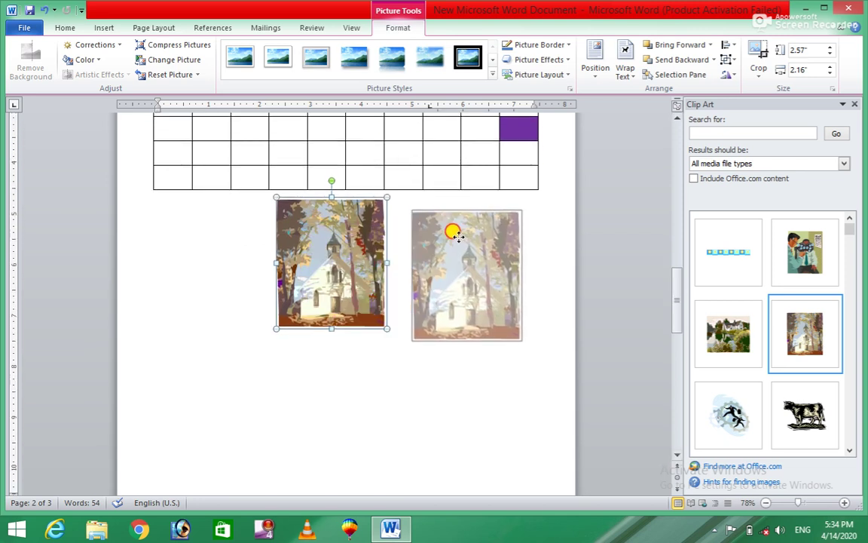
pyautogui.moveTo(322, 224); pyautogui.dragTo(460, 238)
pyautogui.click(289, 273)
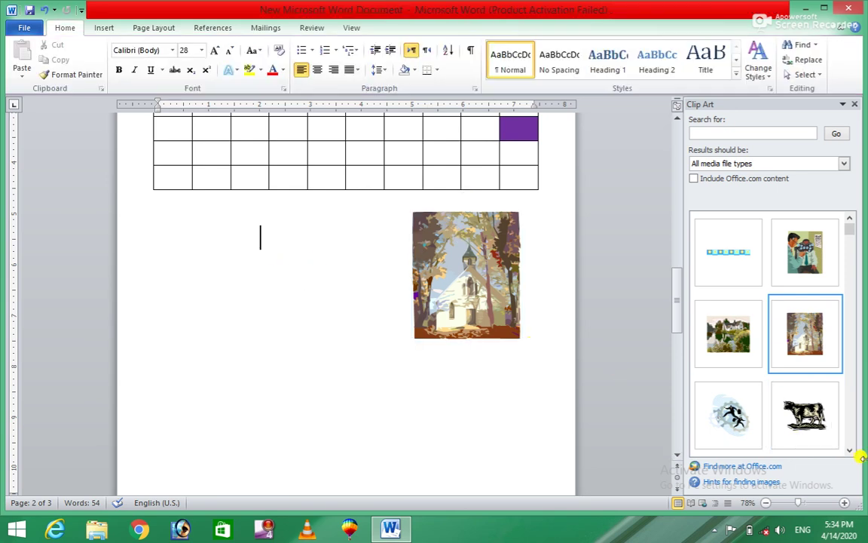
pyautogui.moveTo(804, 414)
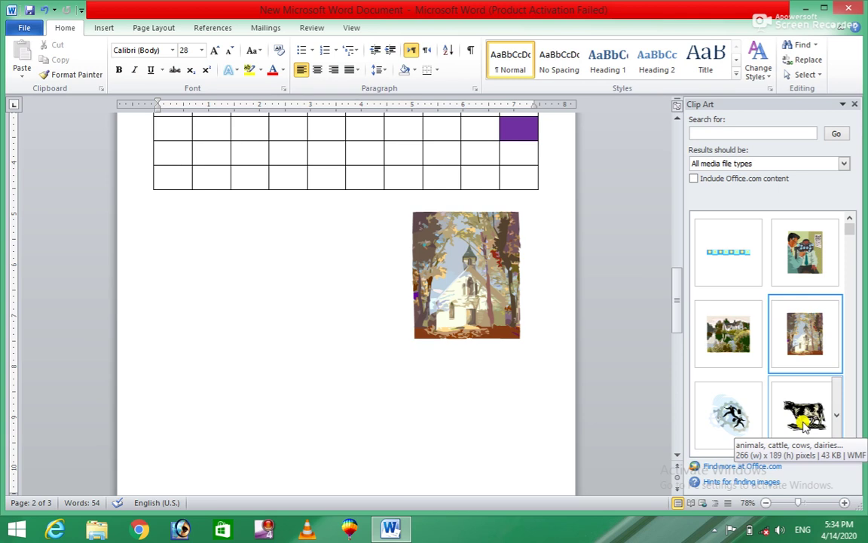
# Insert the cow clip art, set it Behind Text, and drag it below the table left of the church
pyautogui.click(805, 415)
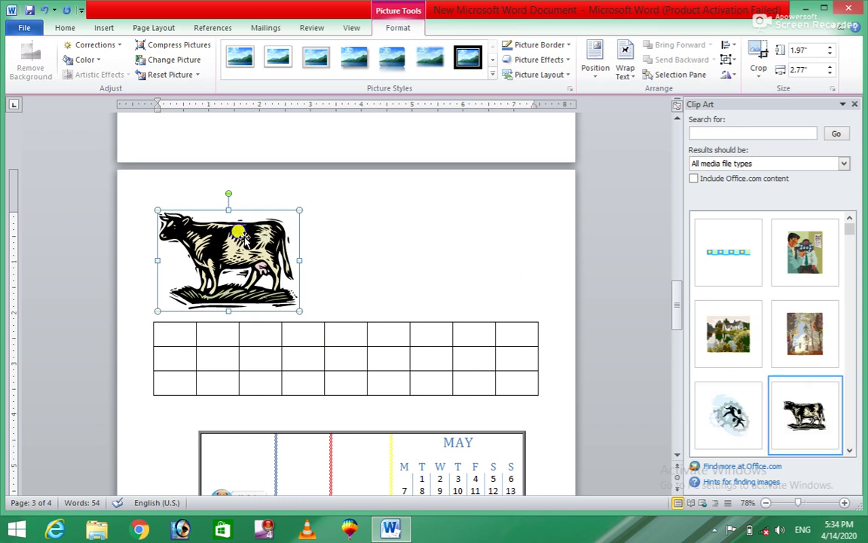
pyautogui.rightClick(243, 236)
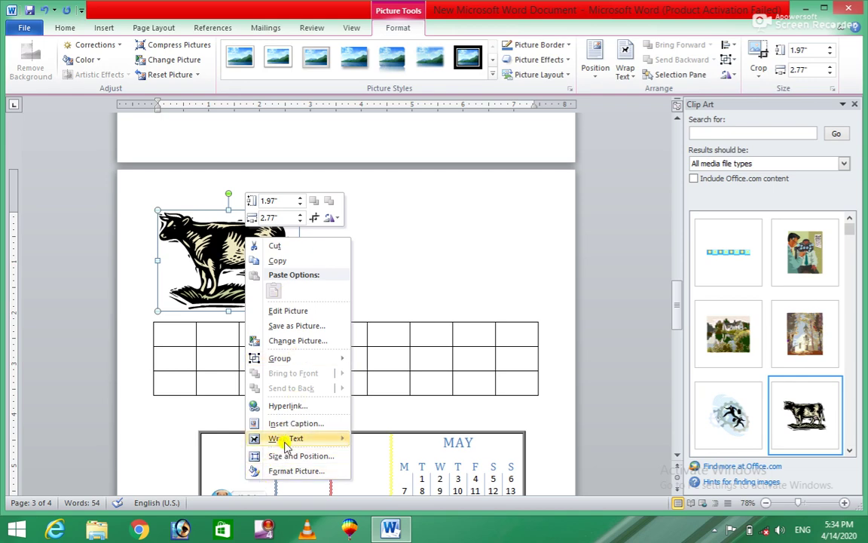
pyautogui.moveTo(295, 438)
pyautogui.click(390, 455)
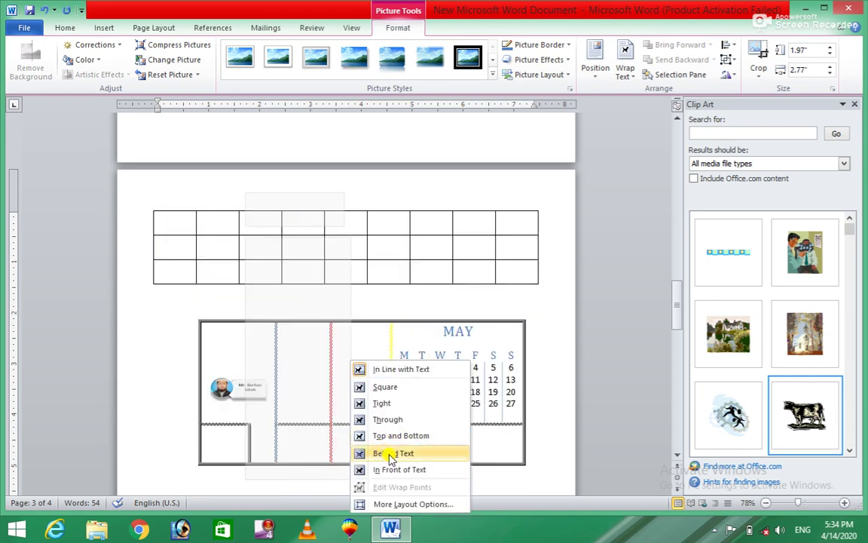
pyautogui.moveTo(675, 368)
pyautogui.mouseDown()
pyautogui.moveTo(692, 274)
pyautogui.moveTo(693, 284)
pyautogui.mouseUp()
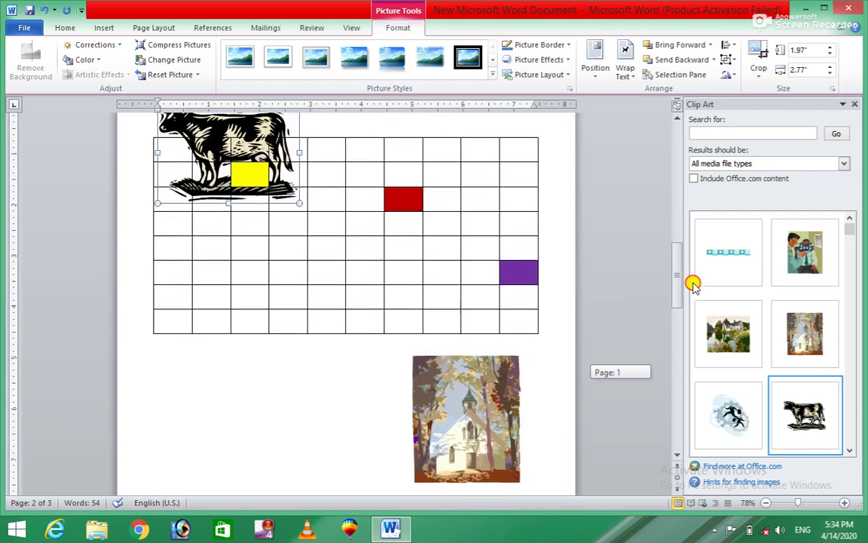
pyautogui.moveTo(218, 124)
pyautogui.mouseDown()
pyautogui.moveTo(257, 393)
pyautogui.moveTo(265, 378)
pyautogui.mouseUp()
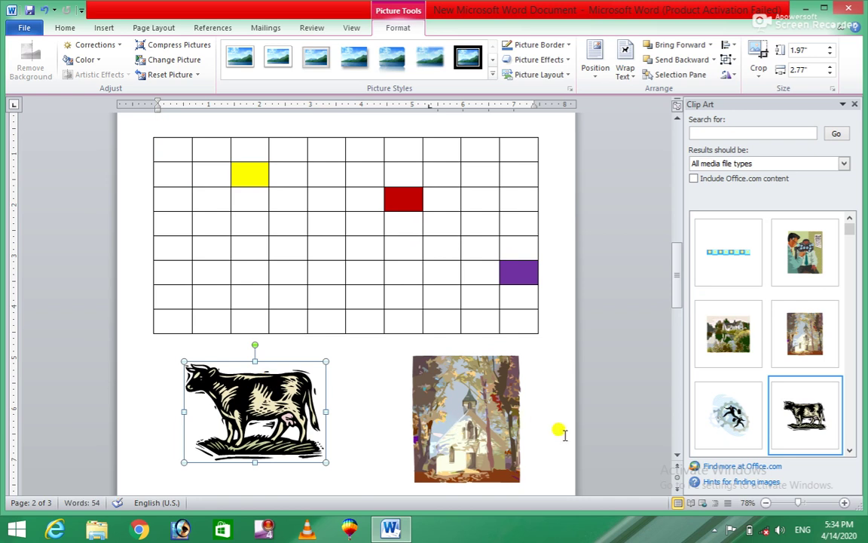
# Scroll through the Clip Art results and open the cow clip art's options menu
pyautogui.click(676, 456)
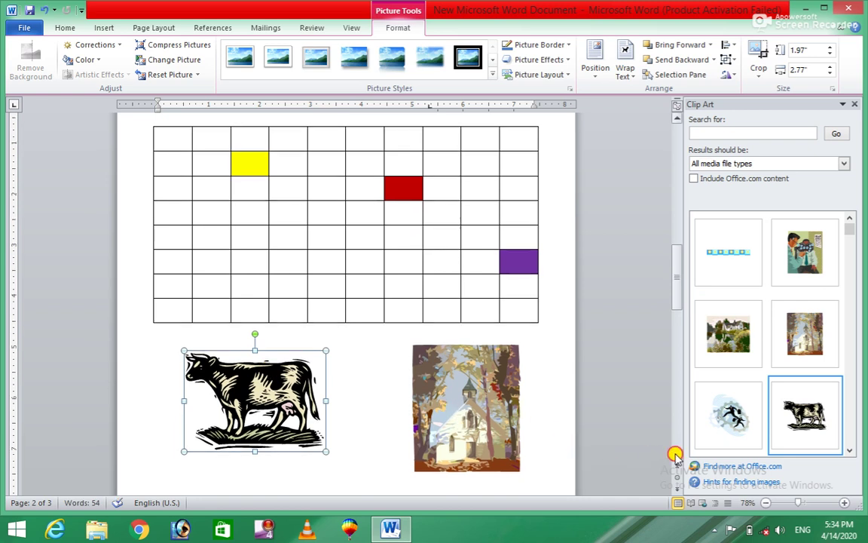
pyautogui.click(676, 456)
pyautogui.click(676, 456)
pyautogui.click(848, 454)
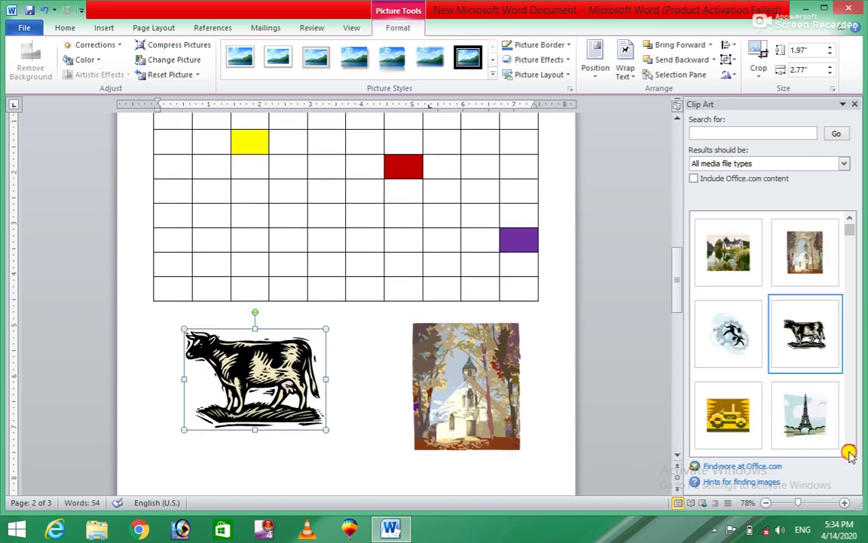
pyautogui.rightClick(837, 339)
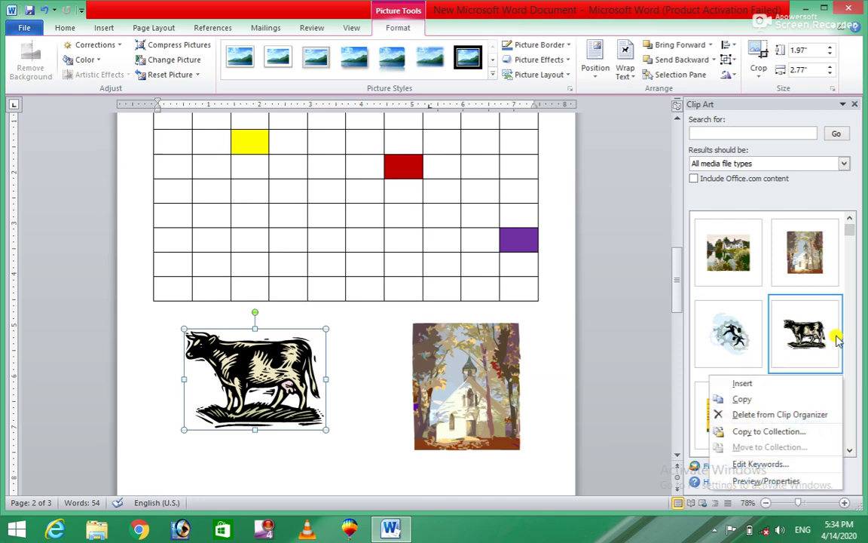
pyautogui.click(849, 454)
pyautogui.click(849, 454)
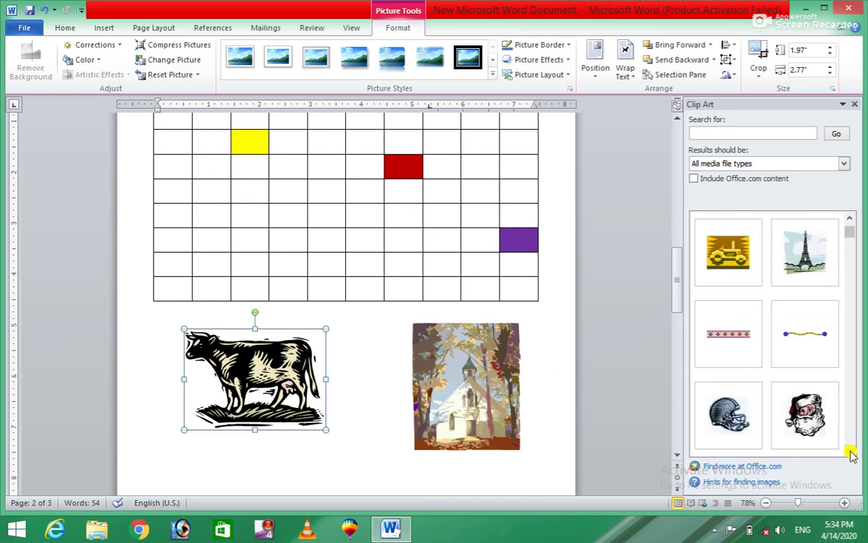
pyautogui.click(850, 455)
pyautogui.click(849, 455)
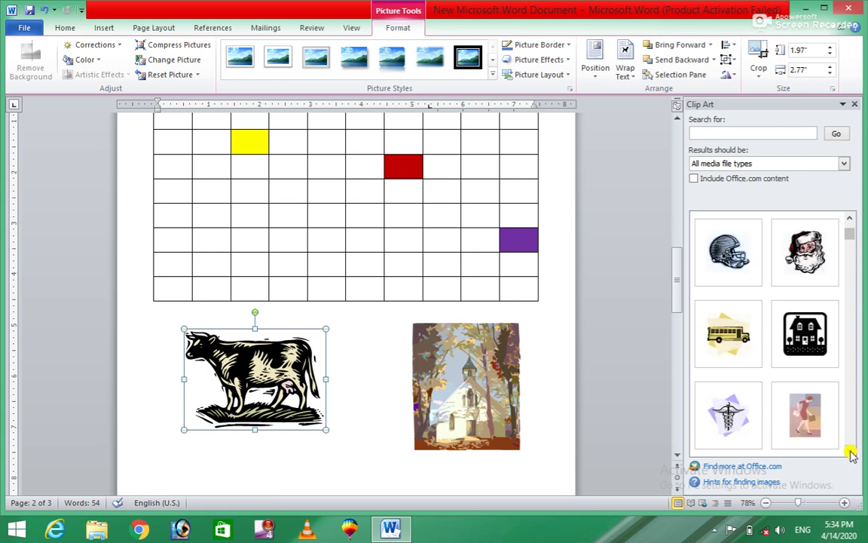
pyautogui.click(850, 455)
pyautogui.click(849, 455)
pyautogui.click(850, 455)
pyautogui.click(849, 454)
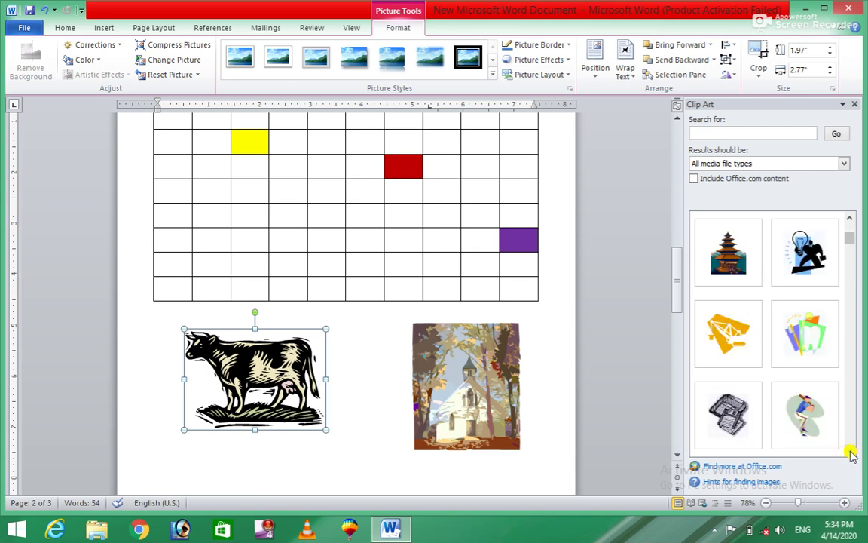
pyautogui.click(849, 455)
pyautogui.click(850, 455)
pyautogui.click(850, 455)
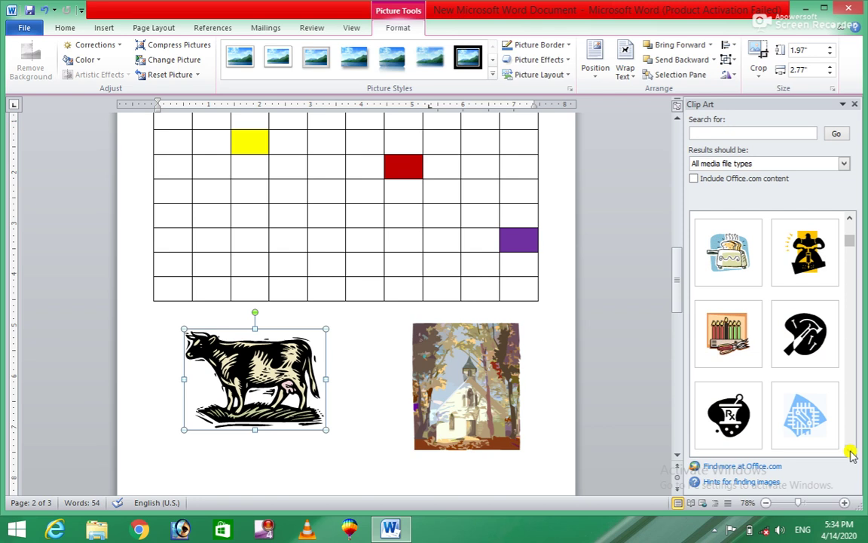
pyautogui.click(849, 455)
pyautogui.click(850, 454)
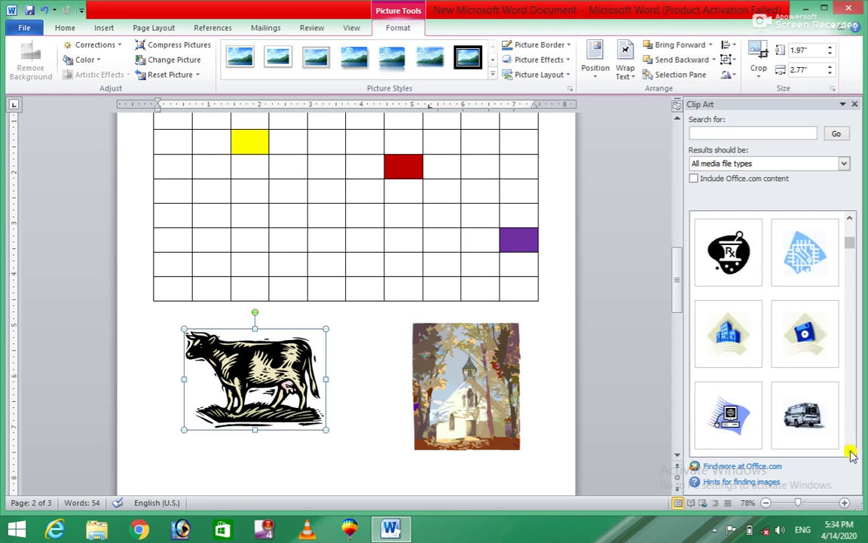
pyautogui.click(849, 455)
pyautogui.click(849, 454)
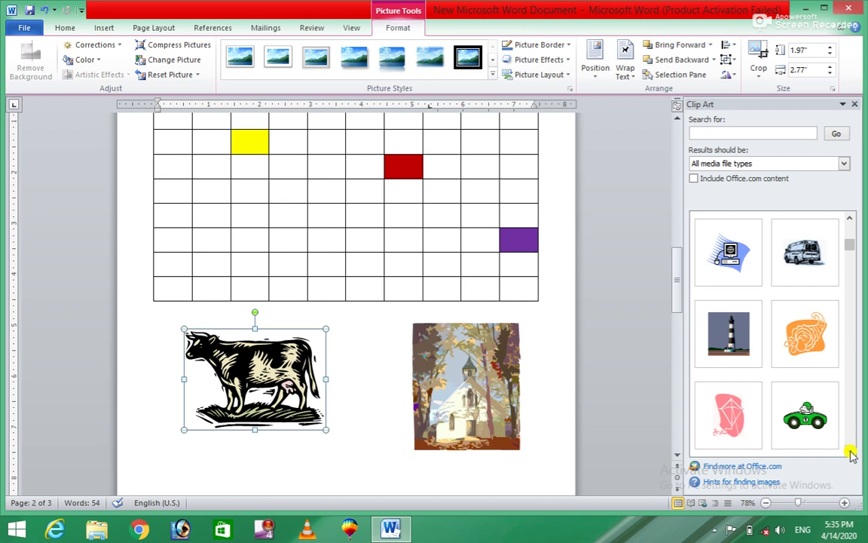
pyautogui.click(720, 132)
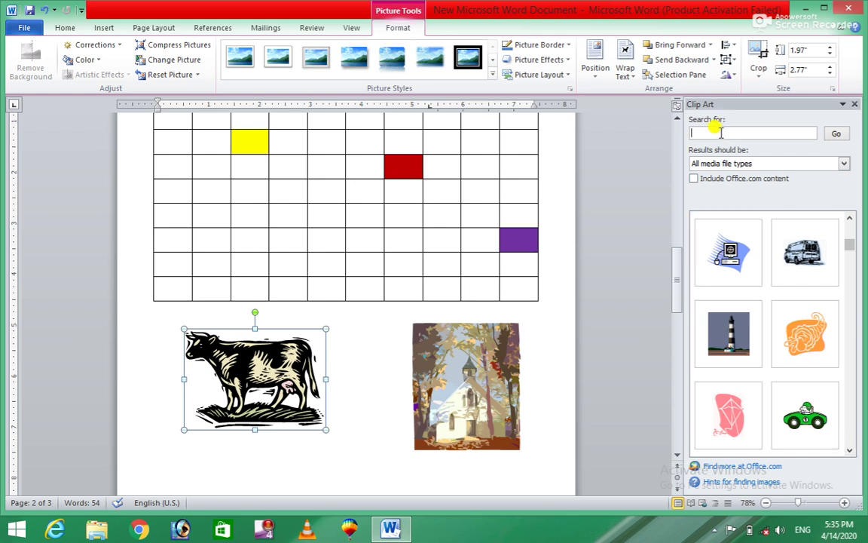
pyautogui.write('building')
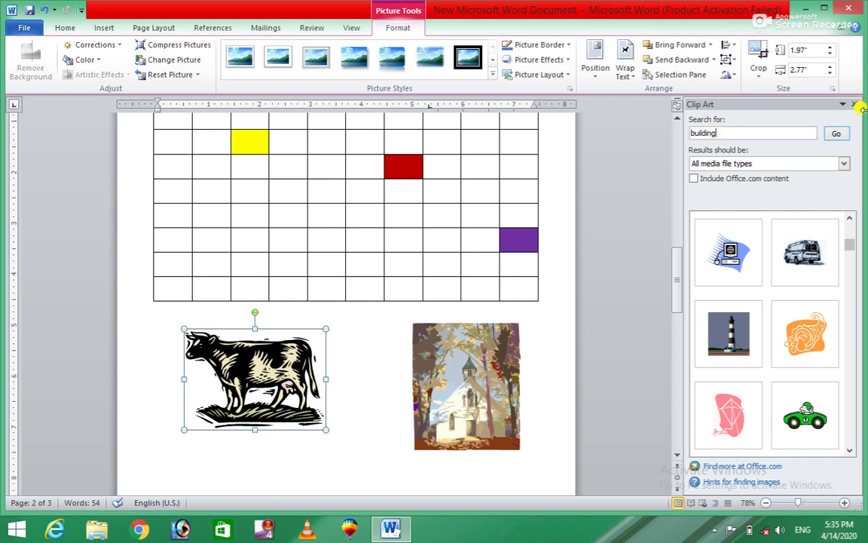
pyautogui.click(838, 133)
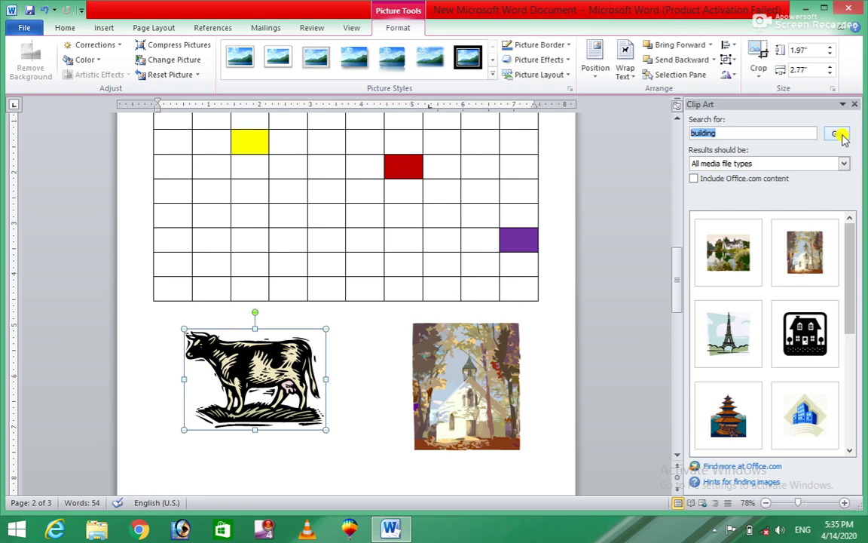
pyautogui.click(854, 294)
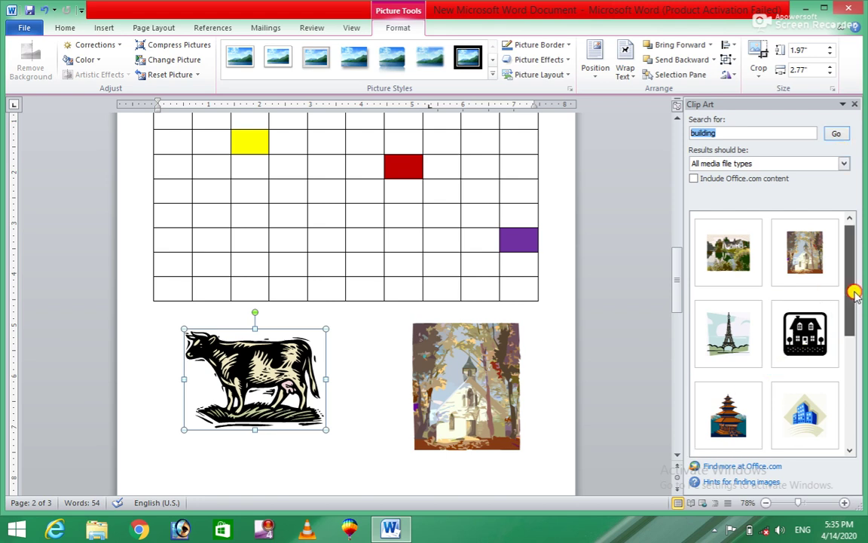
pyautogui.moveTo(854, 294); pyautogui.dragTo(855, 329)
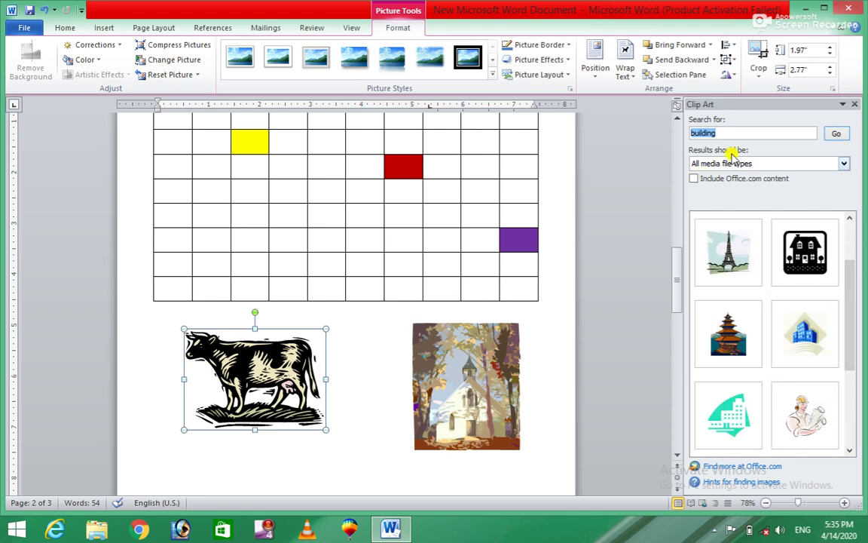
pyautogui.press('BackSpace')
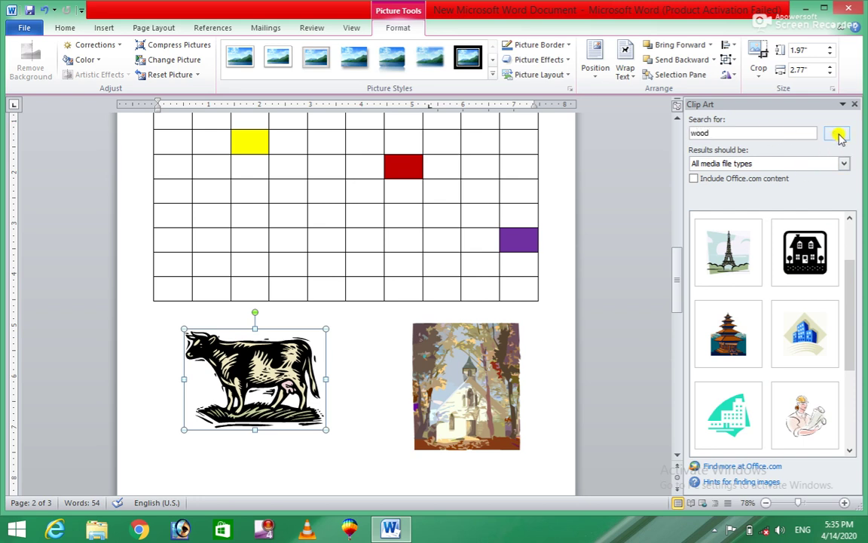
pyautogui.click(838, 136)
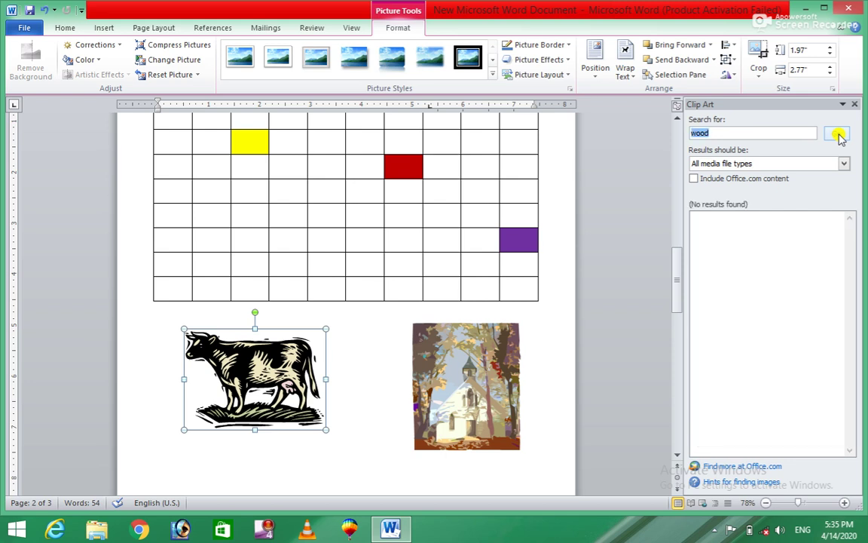
pyautogui.press('BackSpace')
pyautogui.write('house')
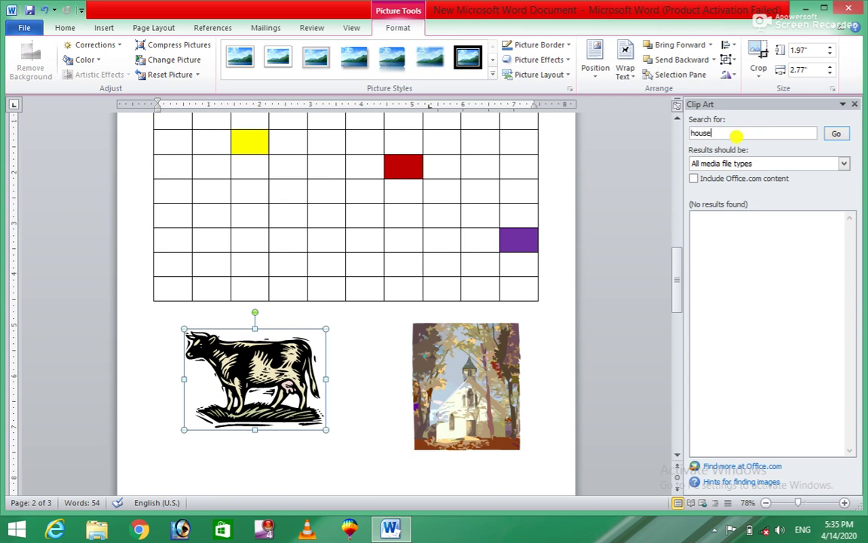
pyautogui.click(838, 134)
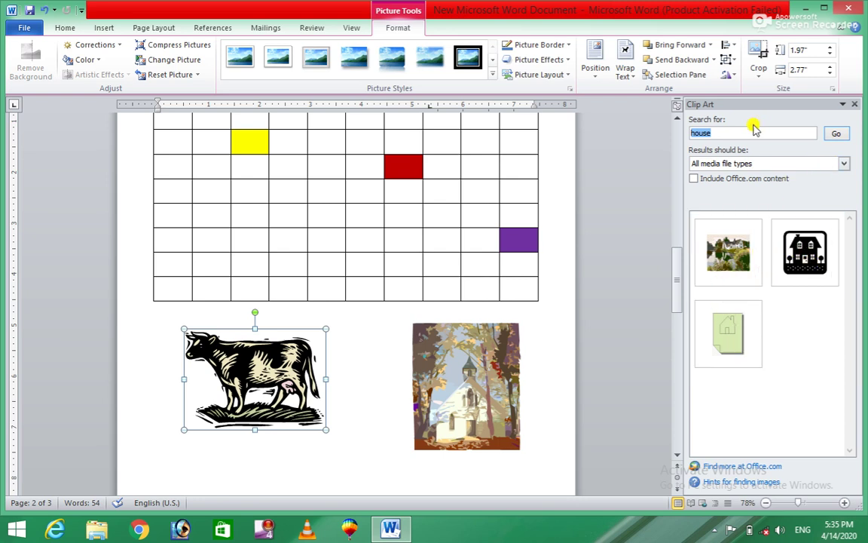
pyautogui.press('BackSpace')
pyautogui.write('pencil')
pyautogui.click(829, 132)
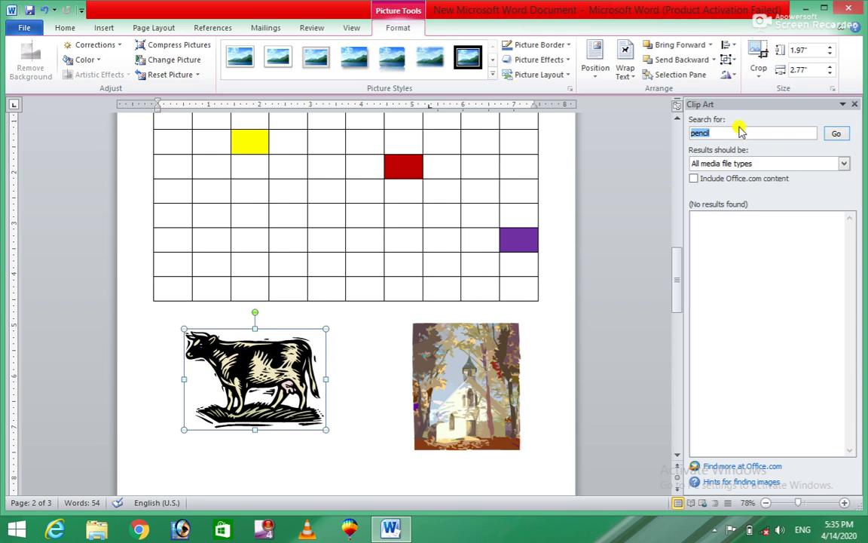
pyautogui.click(724, 131)
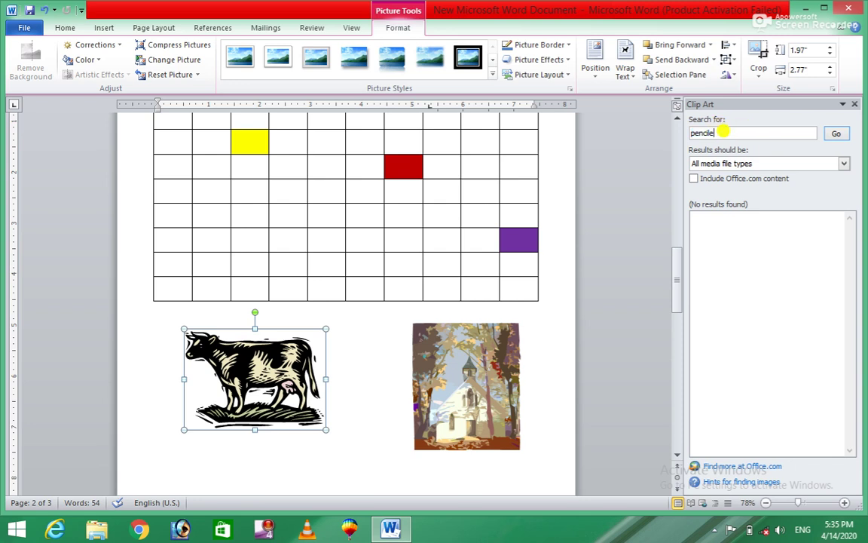
pyautogui.click(836, 134)
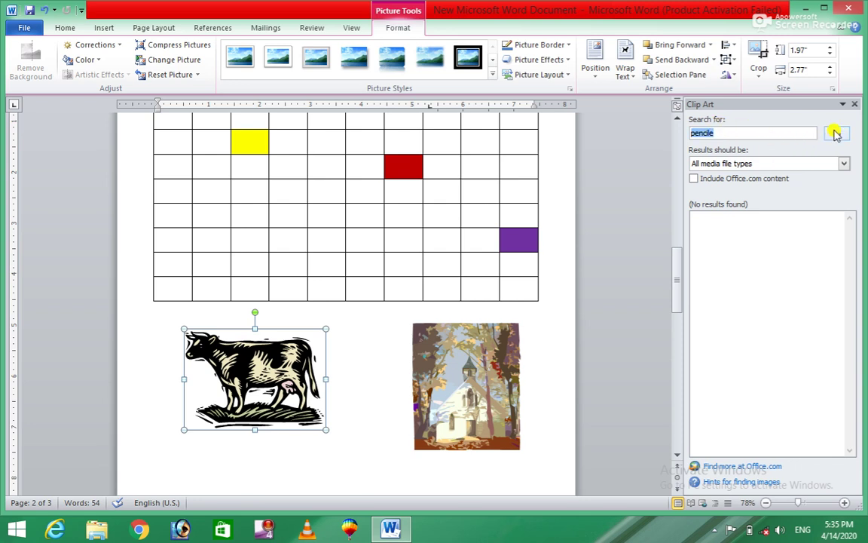
pyautogui.press('BackSpace')
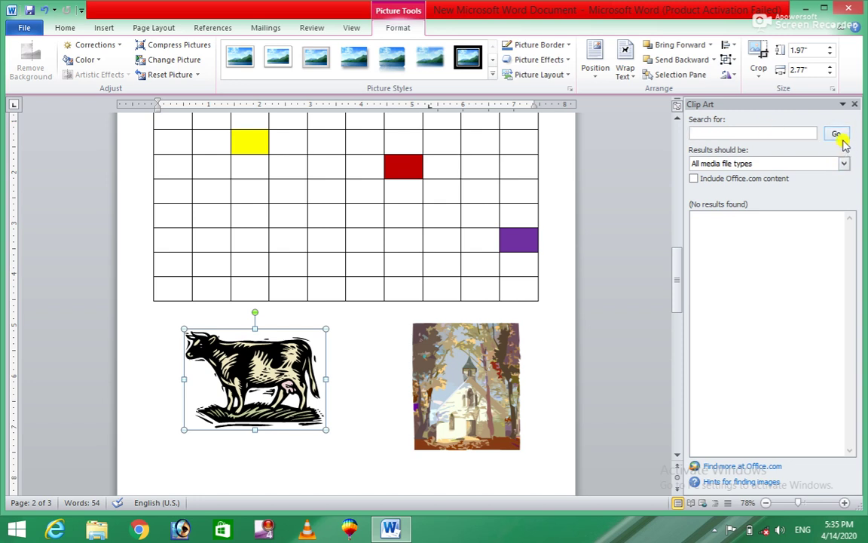
pyautogui.click(837, 136)
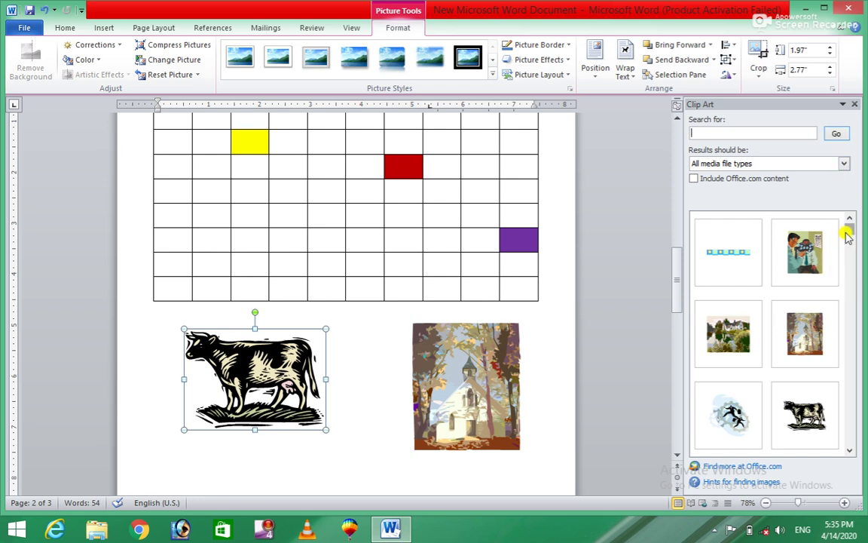
pyautogui.moveTo(849, 235); pyautogui.dragTo(855, 277)
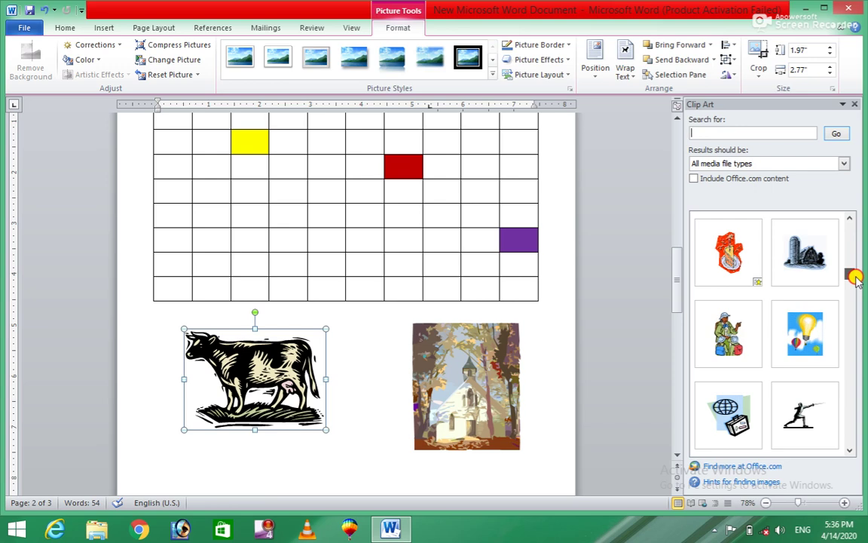
pyautogui.moveTo(855, 277); pyautogui.dragTo(858, 326)
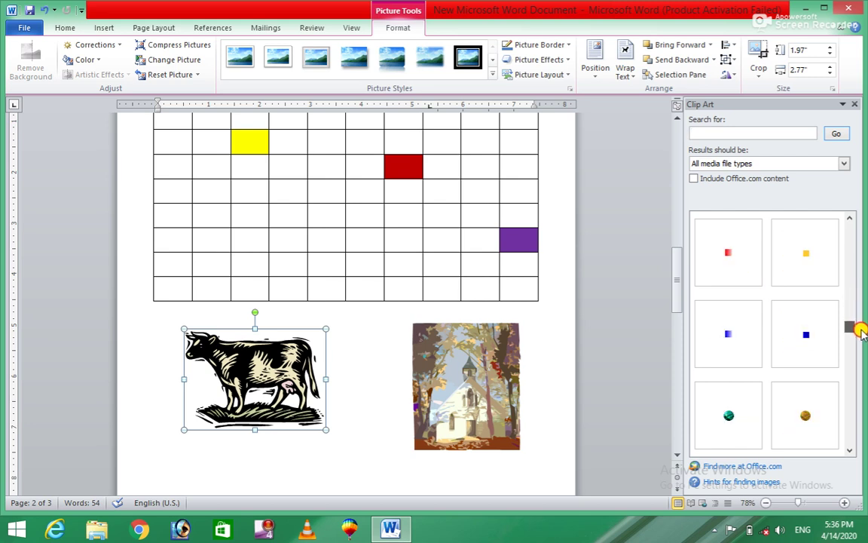
# Draw a Right Arrow block shape, about 1.47" by 4.35", below the cow picture
pyautogui.click(105, 29)
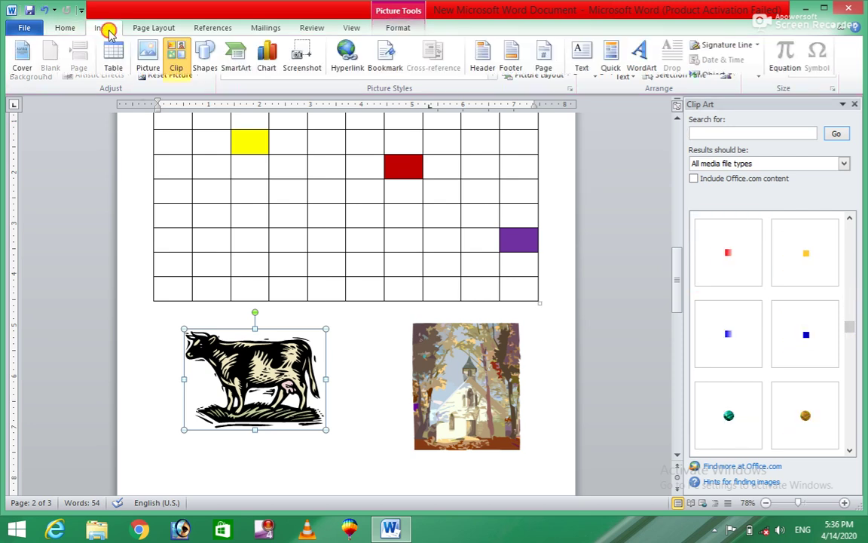
pyautogui.click(207, 57)
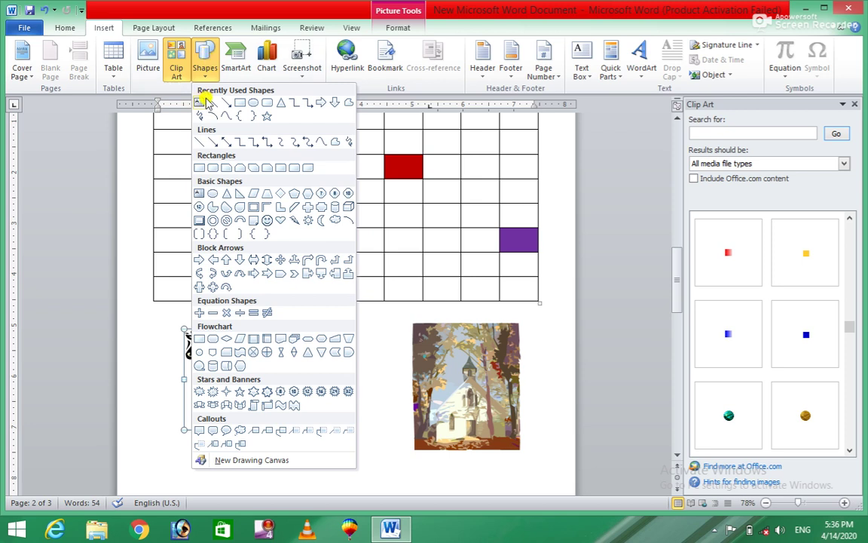
pyautogui.click(321, 105)
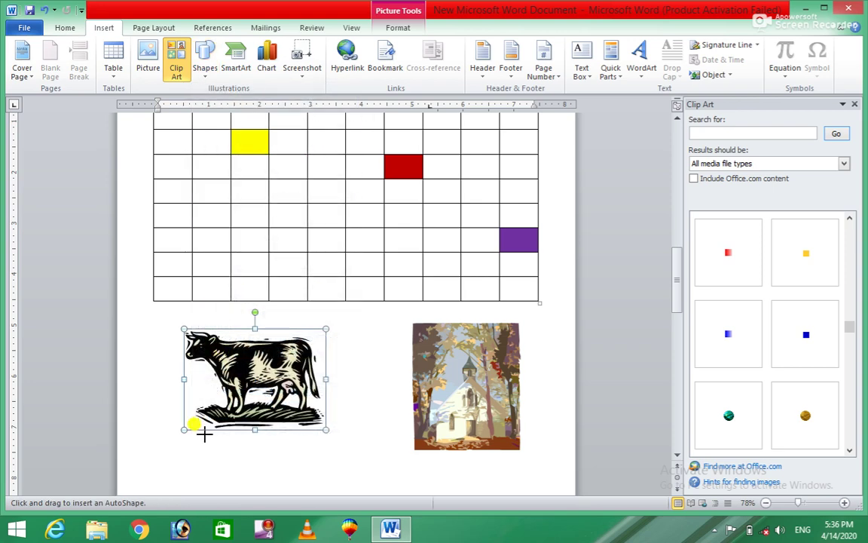
pyautogui.moveTo(156, 447); pyautogui.dragTo(325, 475)
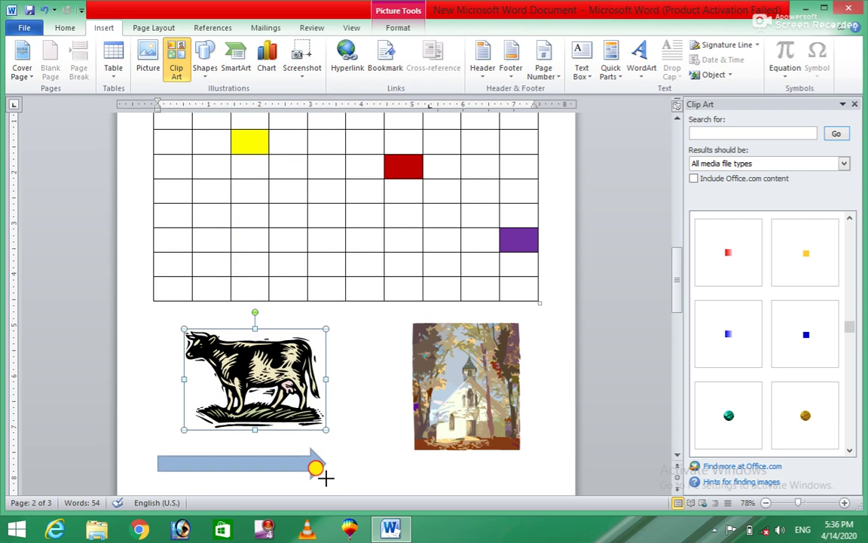
pyautogui.moveTo(326, 477); pyautogui.dragTo(379, 404)
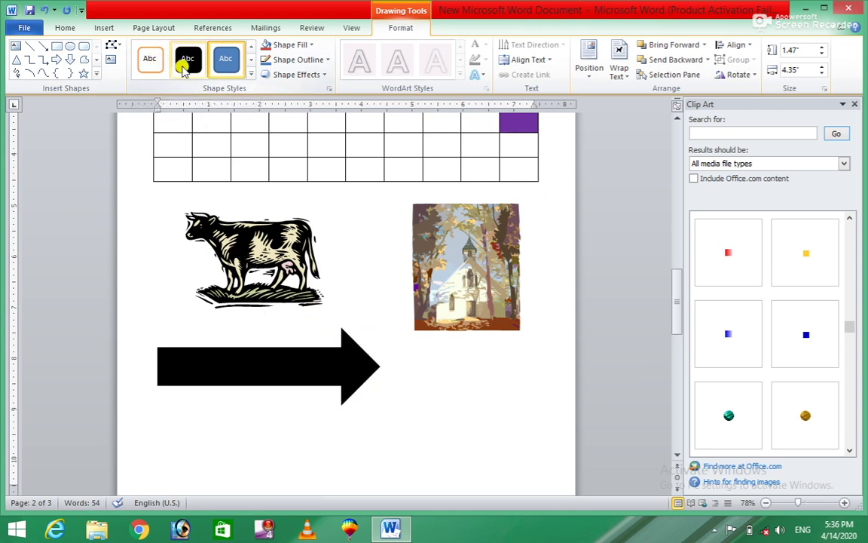
# Apply the Subtle Effect – Black, Dark 1 style, then fill the arrow Olive Green, Accent 3, Lighter 40%
pyautogui.click(251, 78)
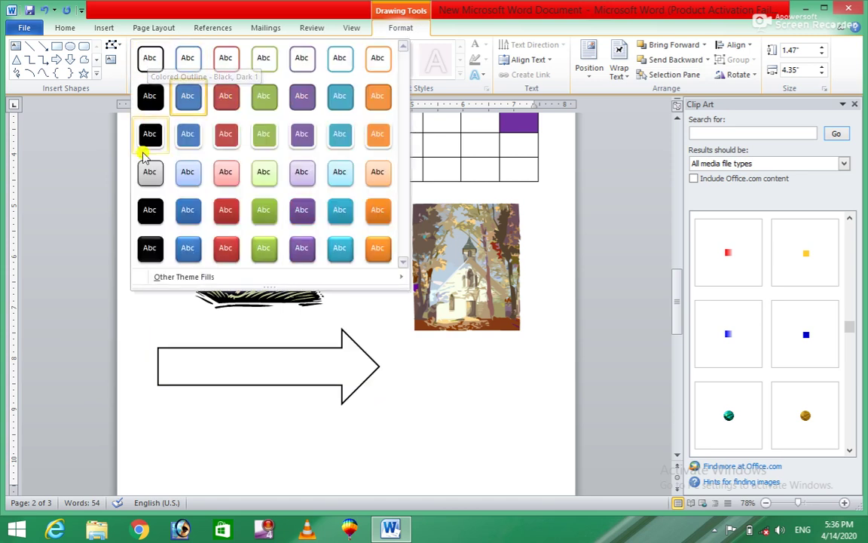
pyautogui.click(148, 176)
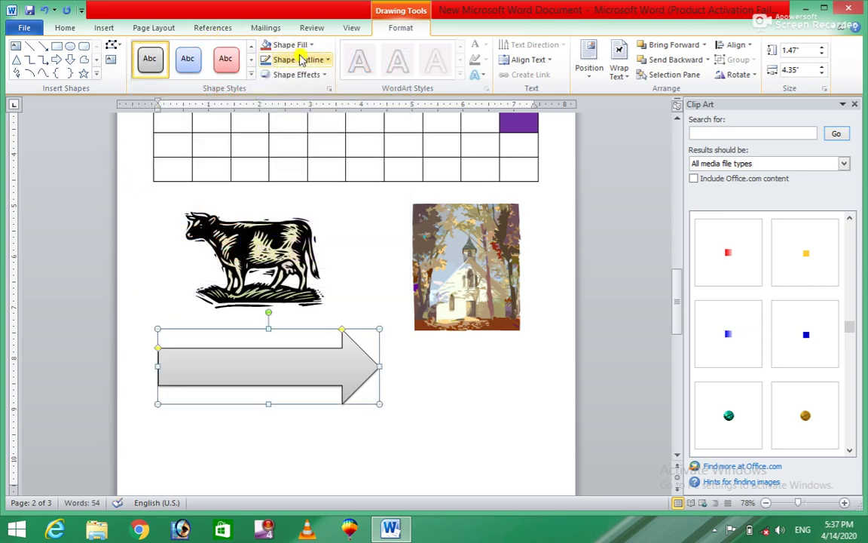
pyautogui.click(290, 44)
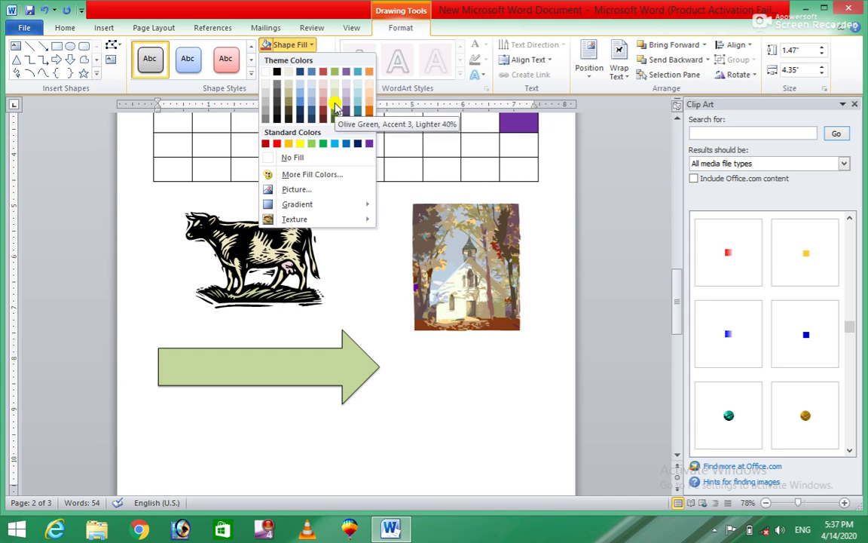
pyautogui.click(335, 104)
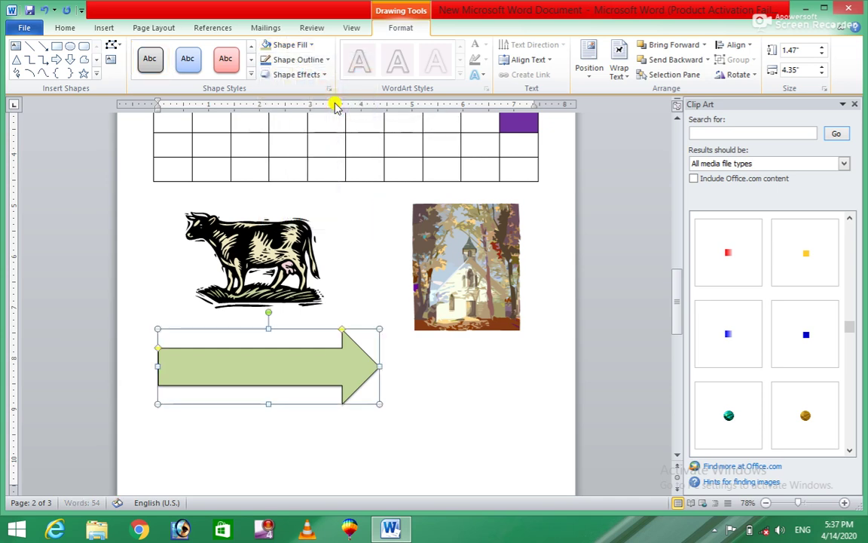
pyautogui.click(328, 62)
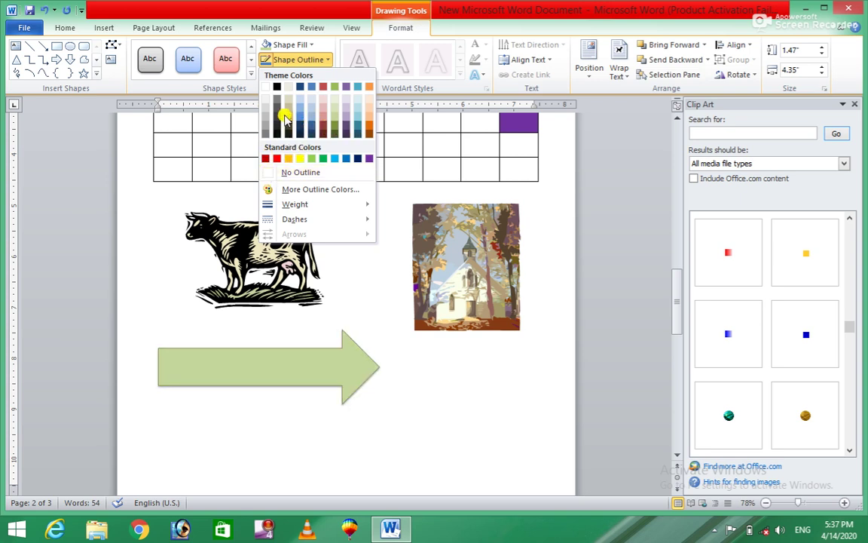
# Give the arrow a dark blue, 6 pt thick, dashed outline
pyautogui.click(363, 160)
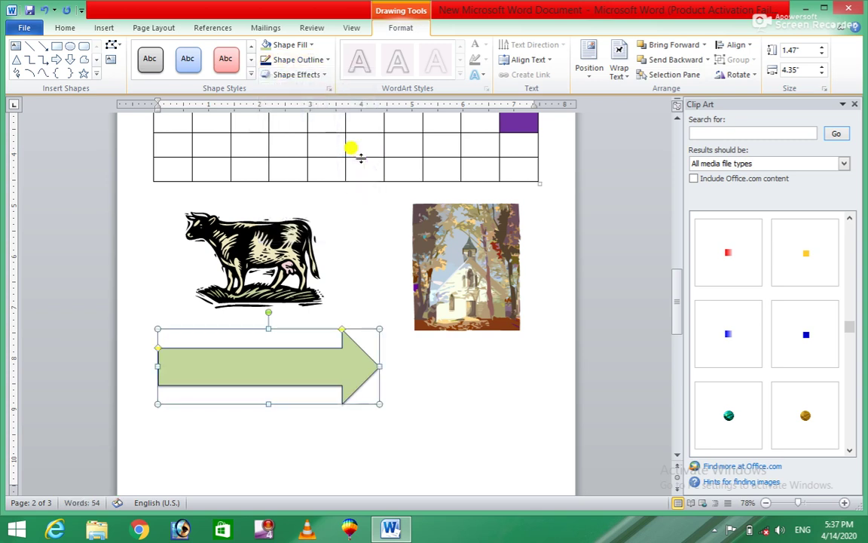
pyautogui.click(329, 63)
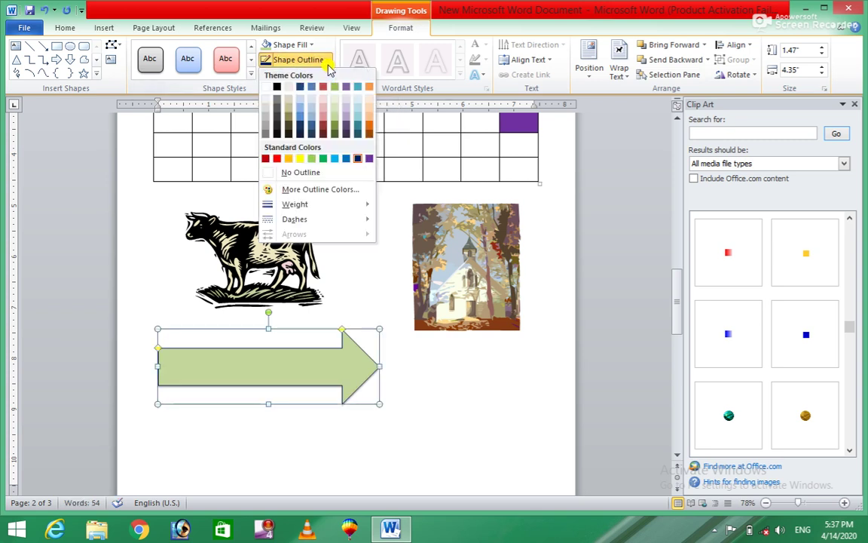
pyautogui.click(329, 65)
pyautogui.click(329, 65)
pyautogui.moveTo(295, 204)
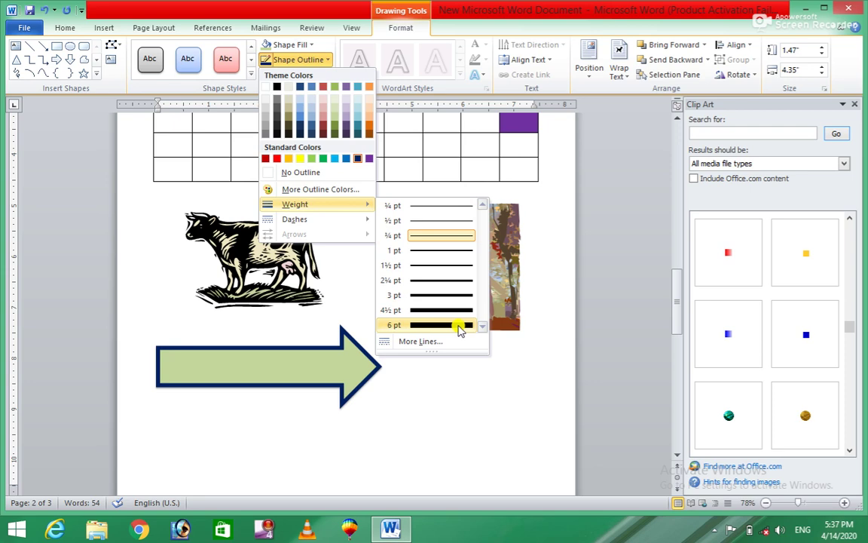
pyautogui.click(458, 325)
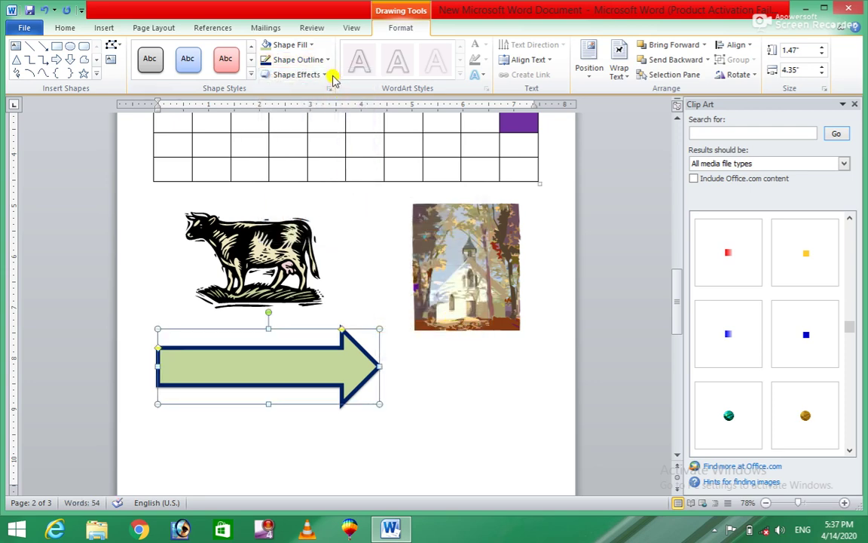
pyautogui.click(329, 60)
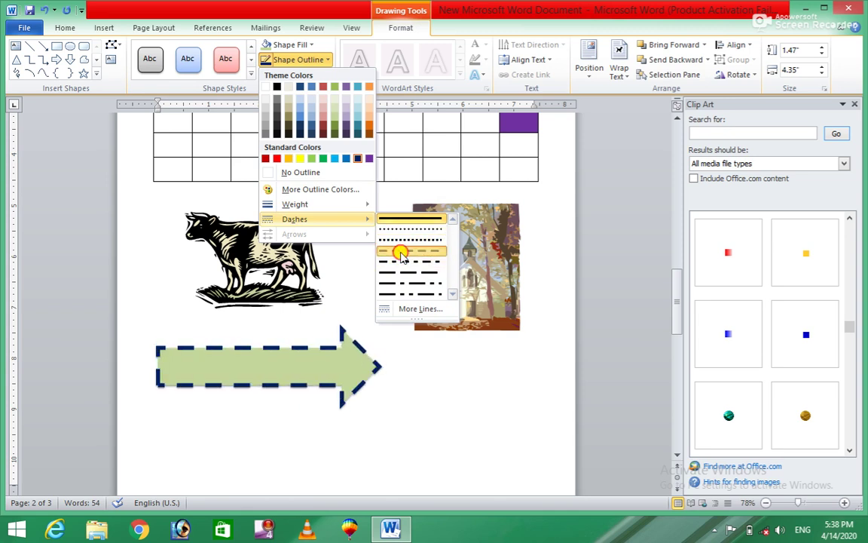
pyautogui.click(400, 253)
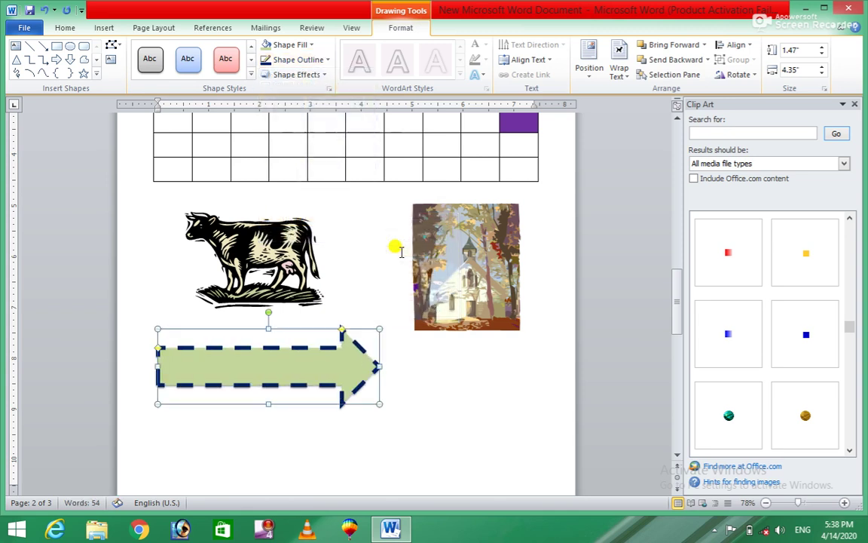
# Apply the Preset 8 bevel effect and an inner shadow to the arrow
pyautogui.click(328, 78)
pyautogui.moveTo(301, 99)
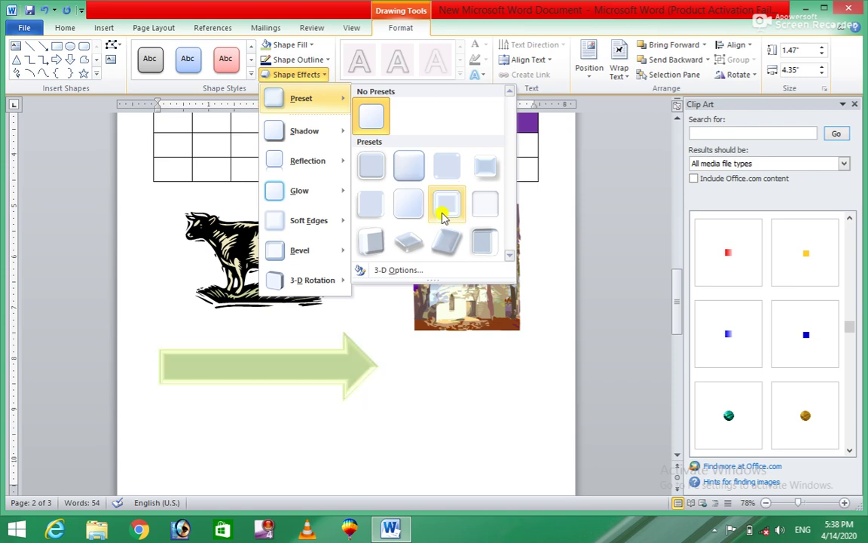
pyautogui.click(483, 217)
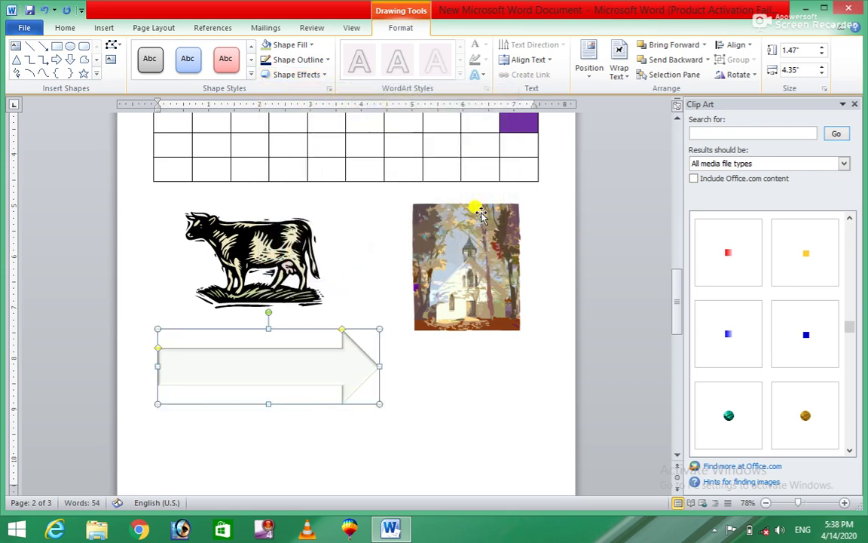
pyautogui.click(324, 75)
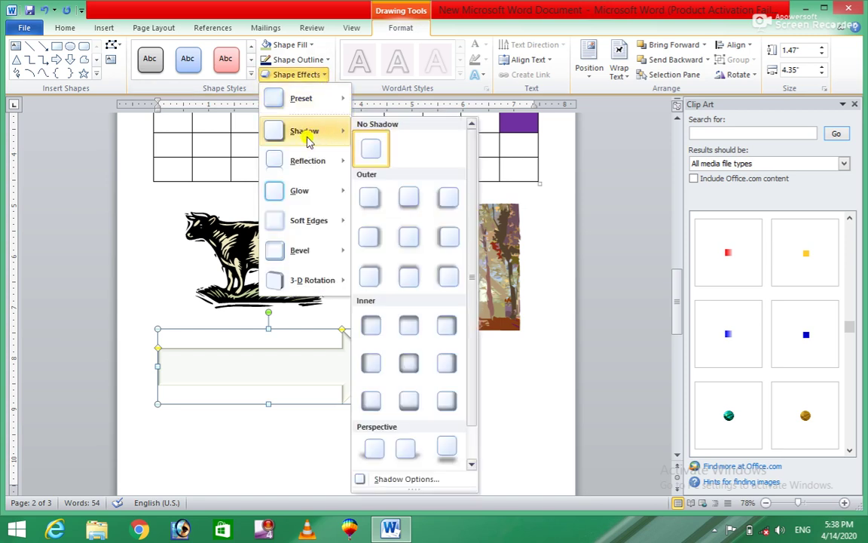
pyautogui.moveTo(304, 131)
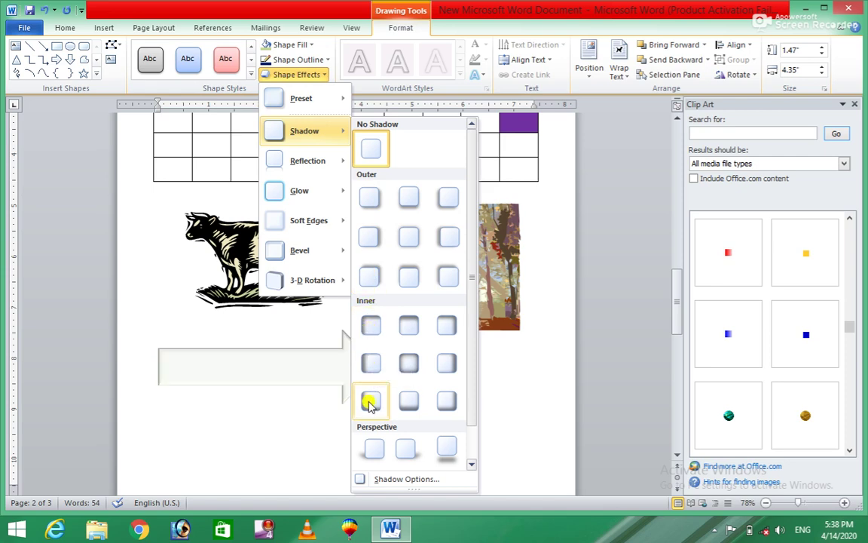
pyautogui.click(372, 365)
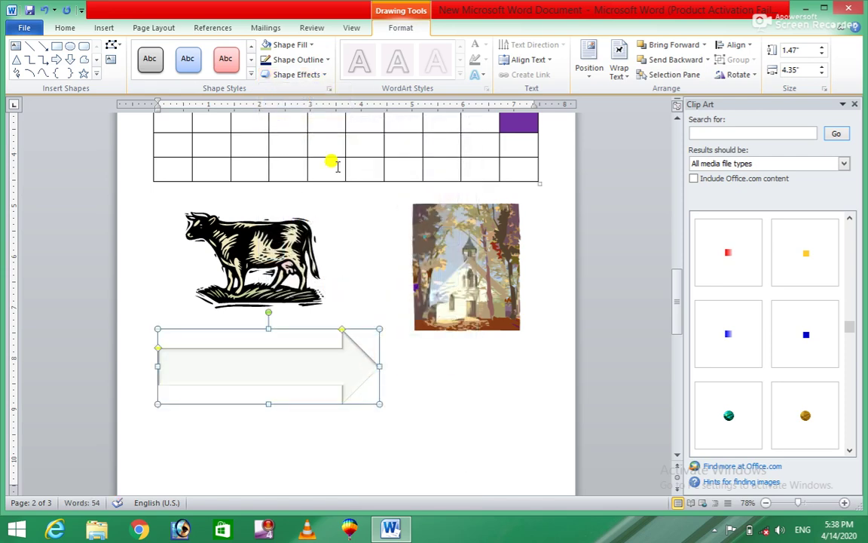
pyautogui.click(324, 75)
pyautogui.moveTo(300, 250)
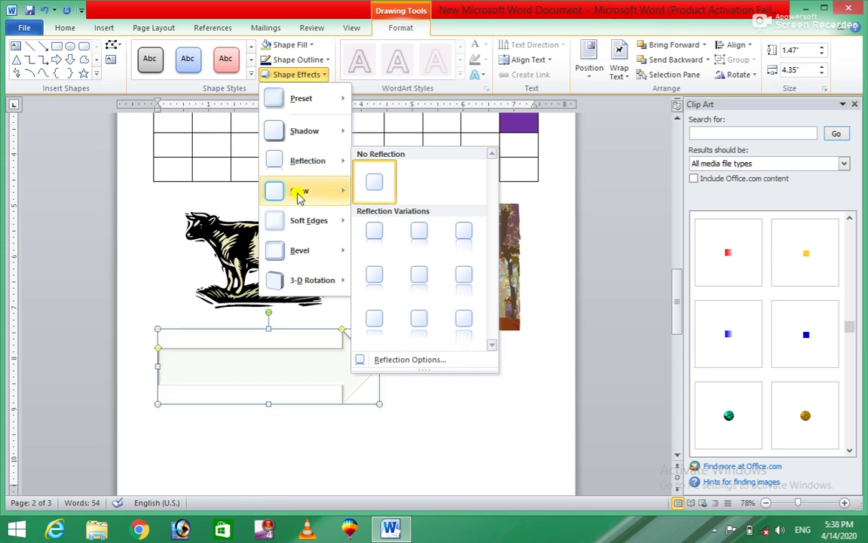
pyautogui.moveTo(299, 191)
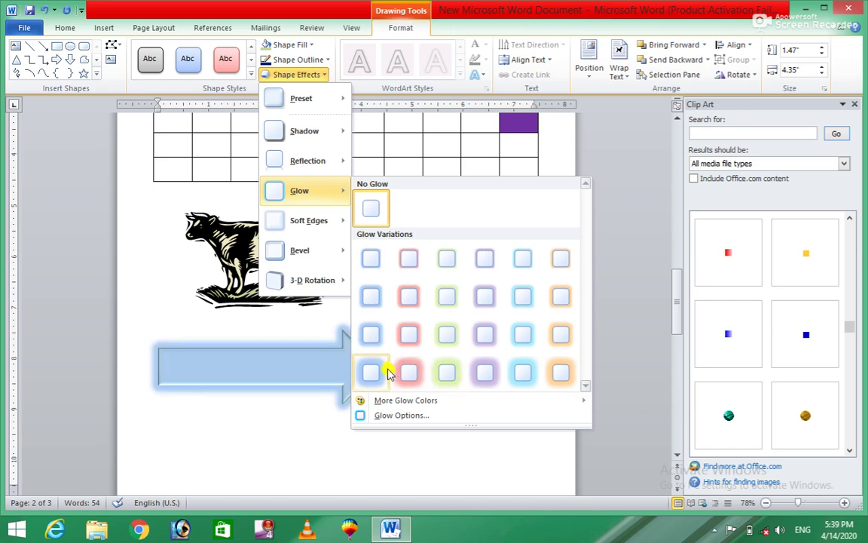
# Add a blue glow and a perspective 3-D rotation to the block arrow
pyautogui.click(371, 334)
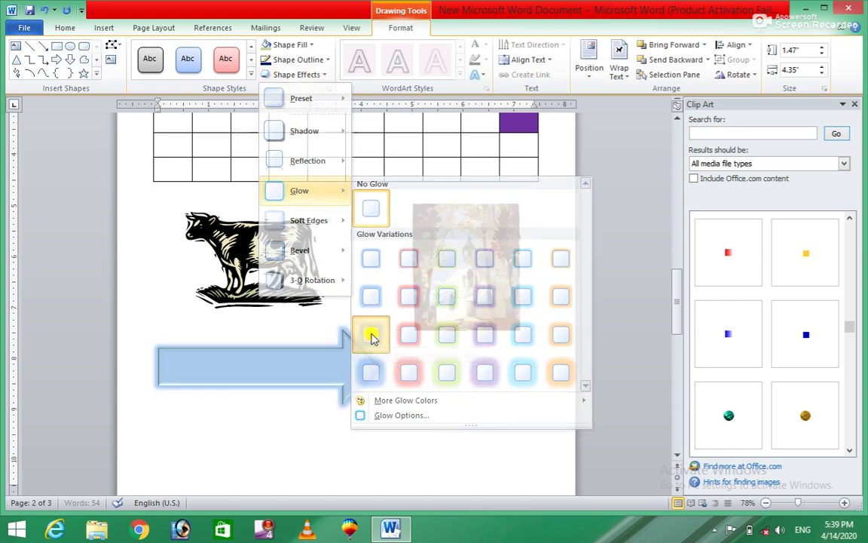
pyautogui.click(320, 74)
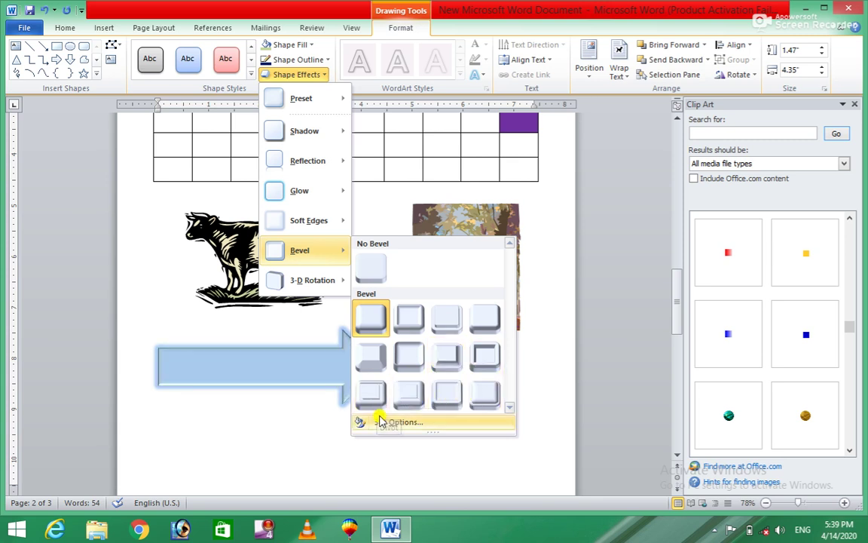
pyautogui.moveTo(312, 280)
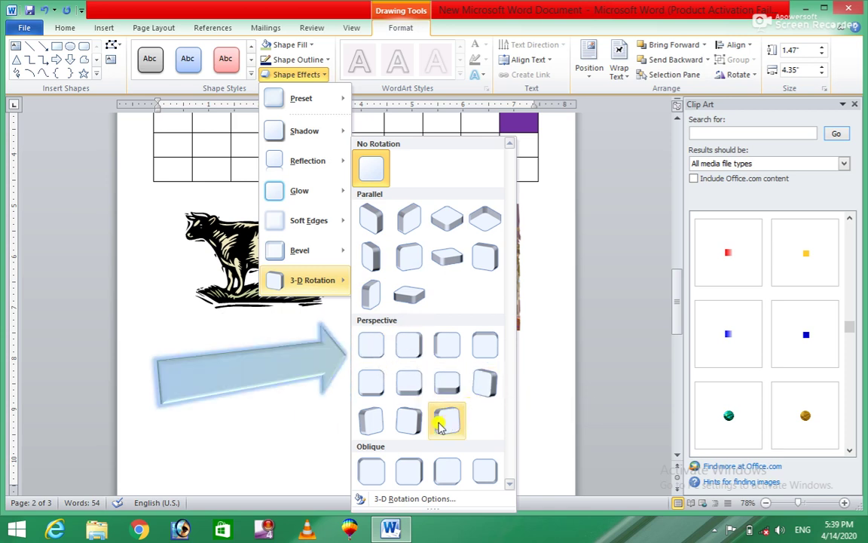
pyautogui.click(376, 424)
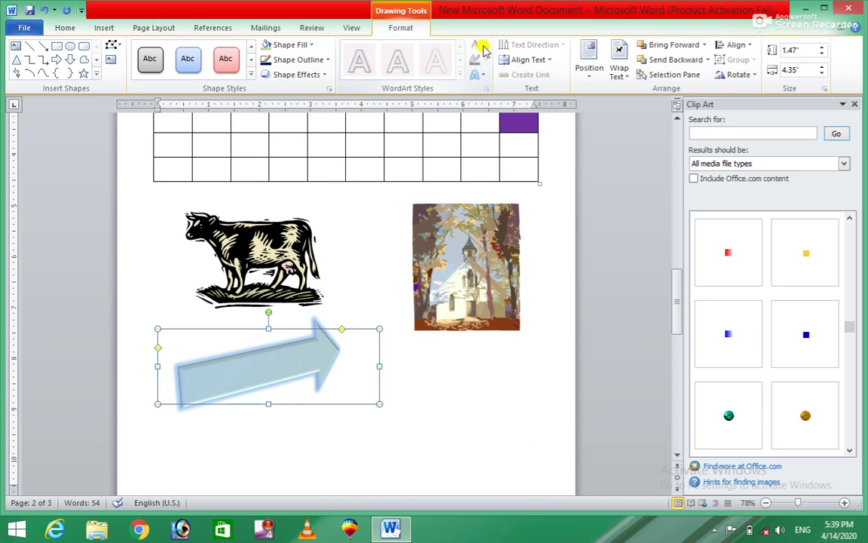
pyautogui.click(479, 77)
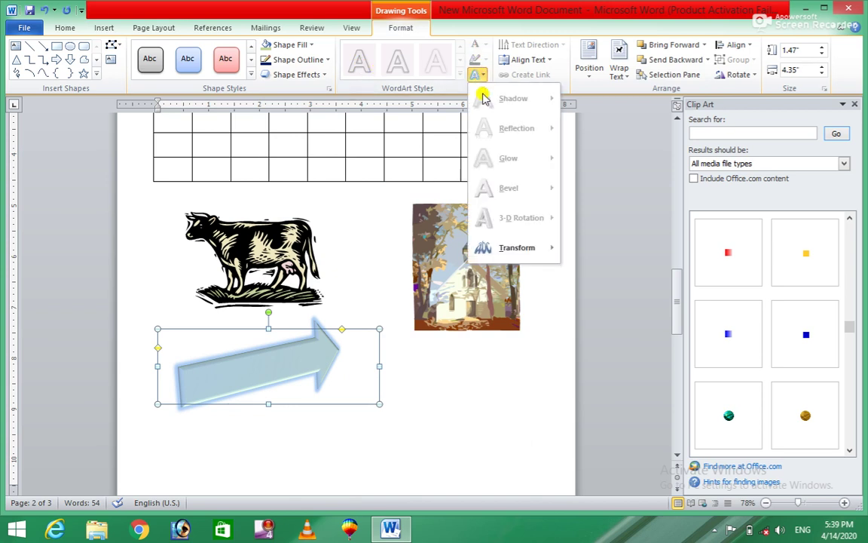
pyautogui.moveTo(517, 247)
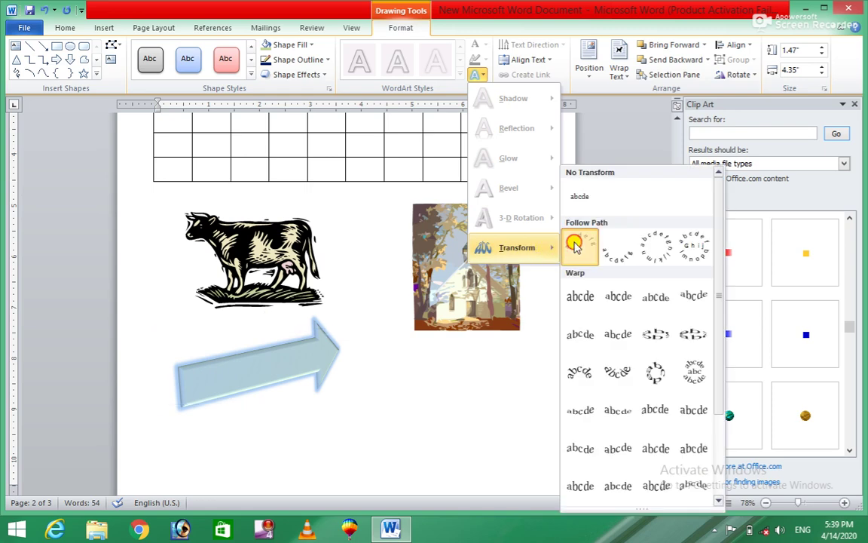
pyautogui.click(573, 241)
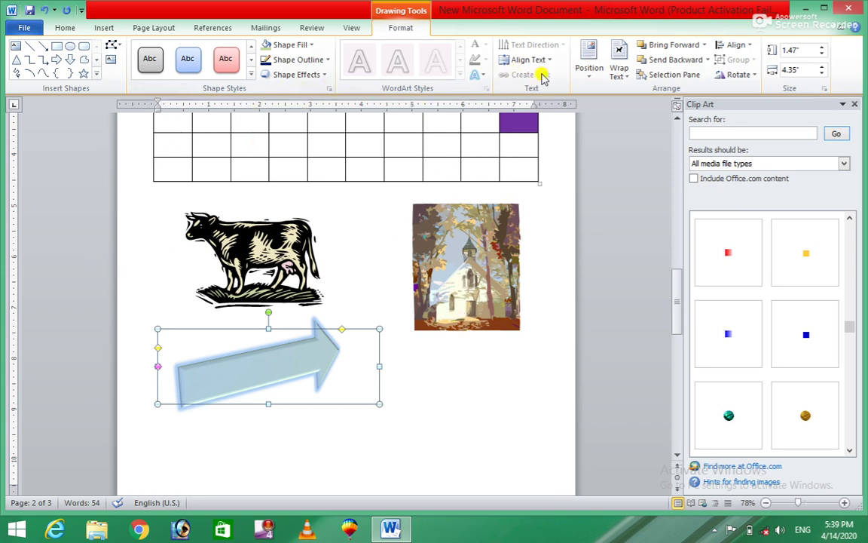
# Draw a curved block arrow along the left side of the cow picture
pyautogui.click(105, 27)
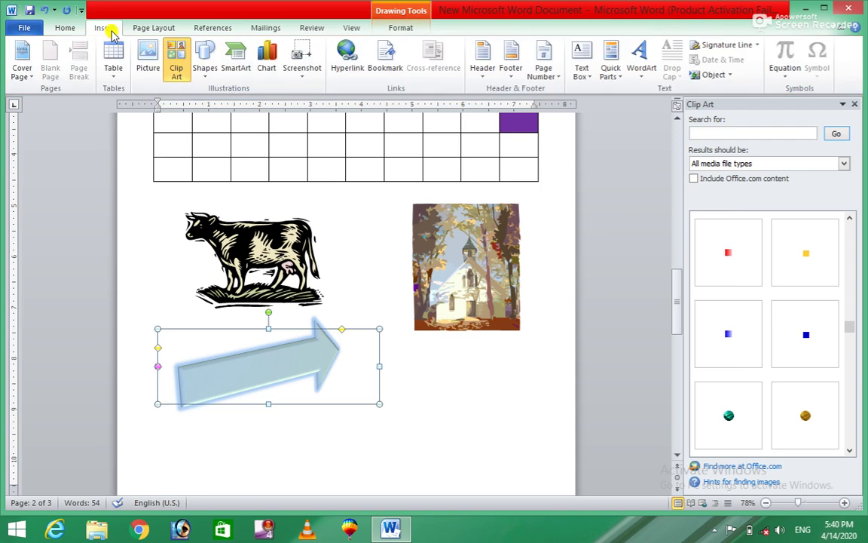
pyautogui.click(204, 75)
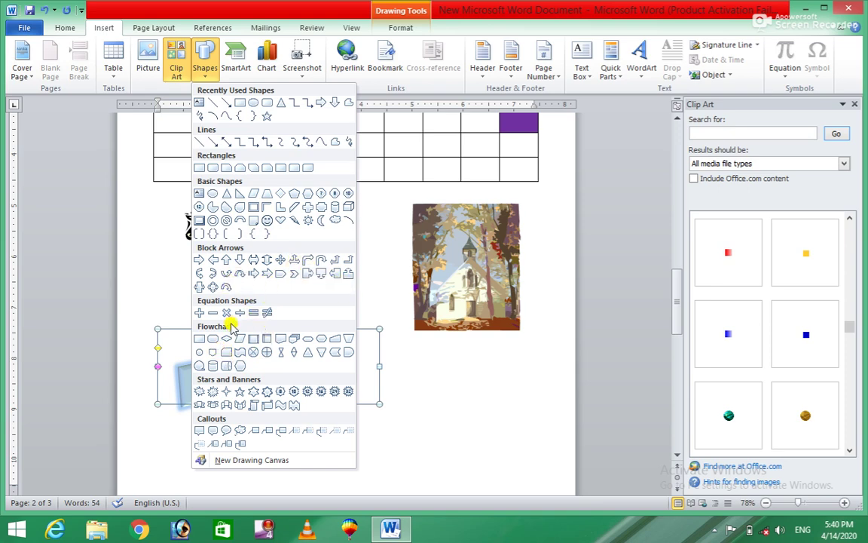
pyautogui.click(199, 276)
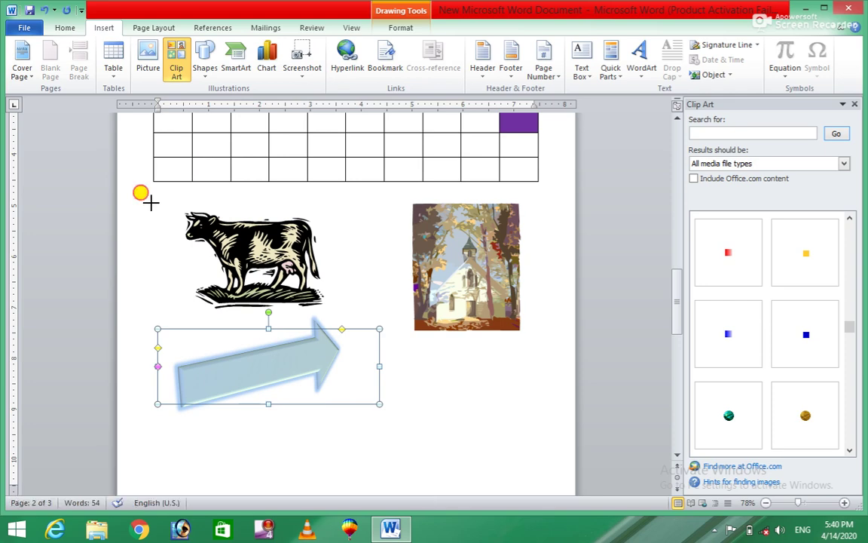
pyautogui.moveTo(151, 202); pyautogui.dragTo(185, 309)
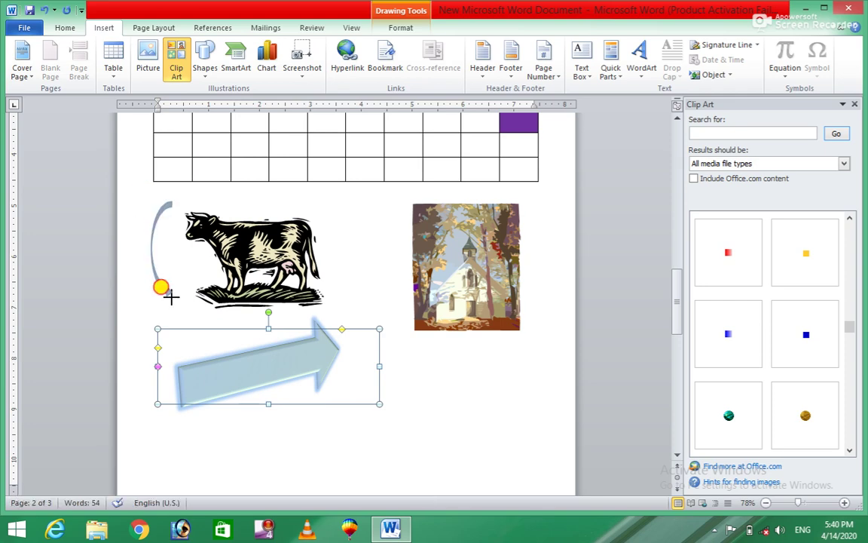
# Draw a second curved arrow on the right side of the cow
pyautogui.click(322, 205)
pyautogui.click(108, 28)
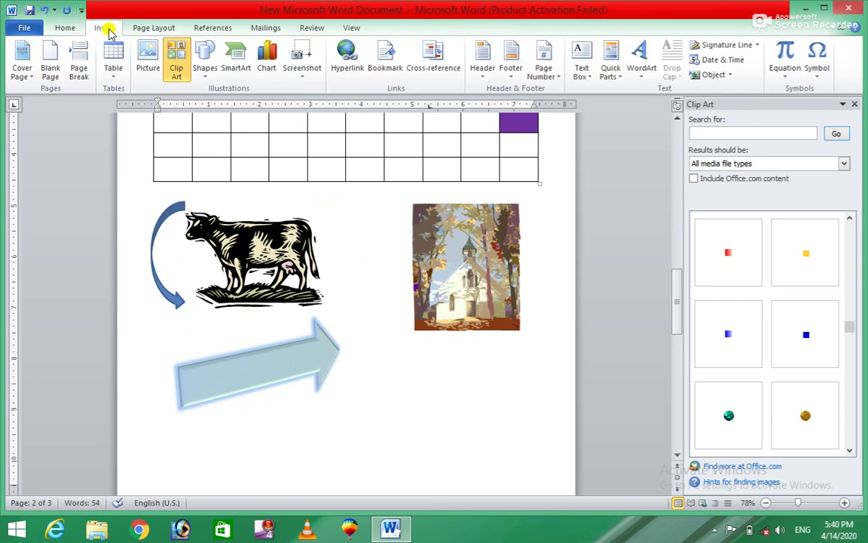
pyautogui.click(206, 74)
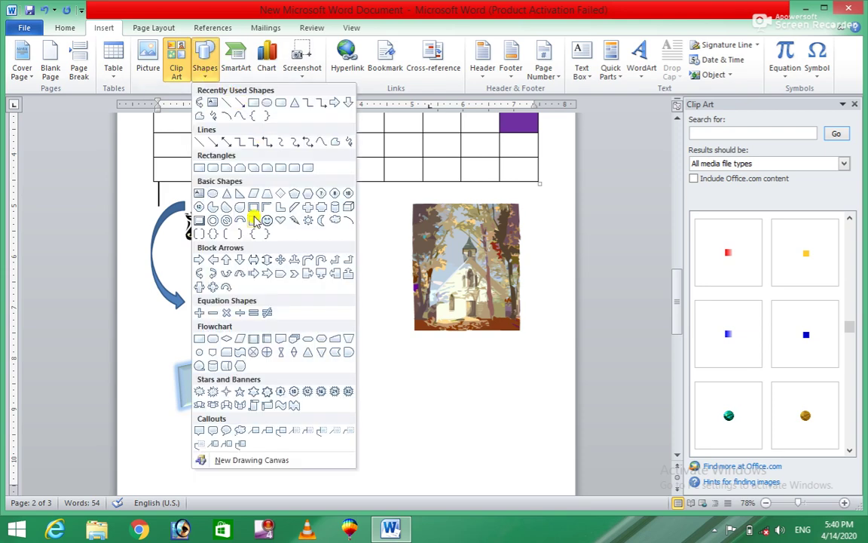
pyautogui.click(198, 235)
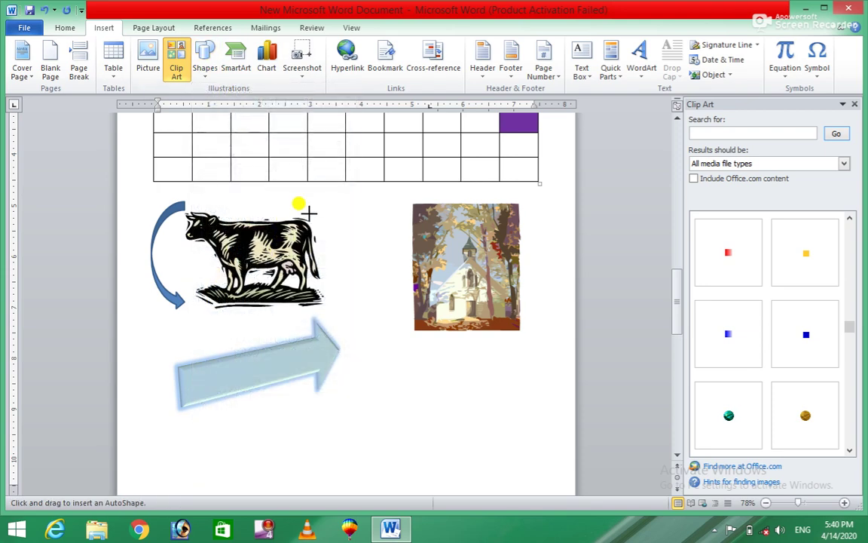
pyautogui.moveTo(316, 201); pyautogui.dragTo(344, 315)
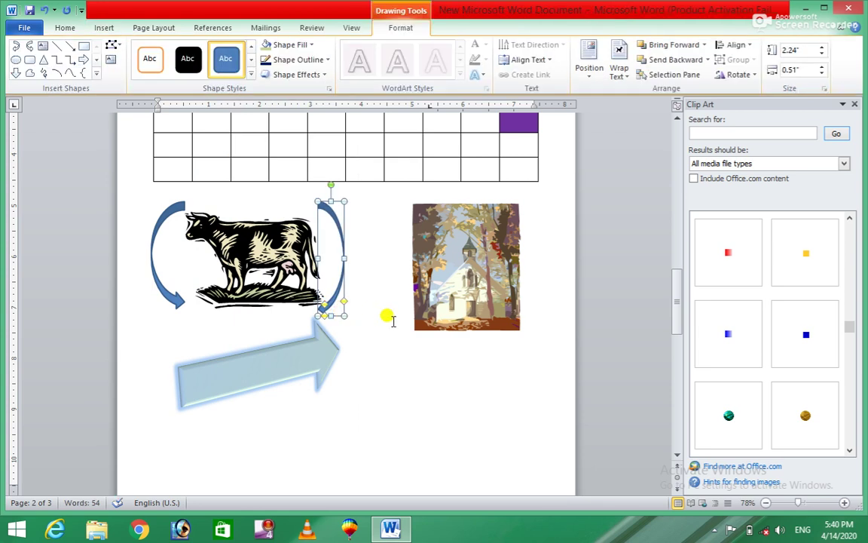
# Apply the orange-outline shape style to both curved arrows
pyautogui.click(149, 59)
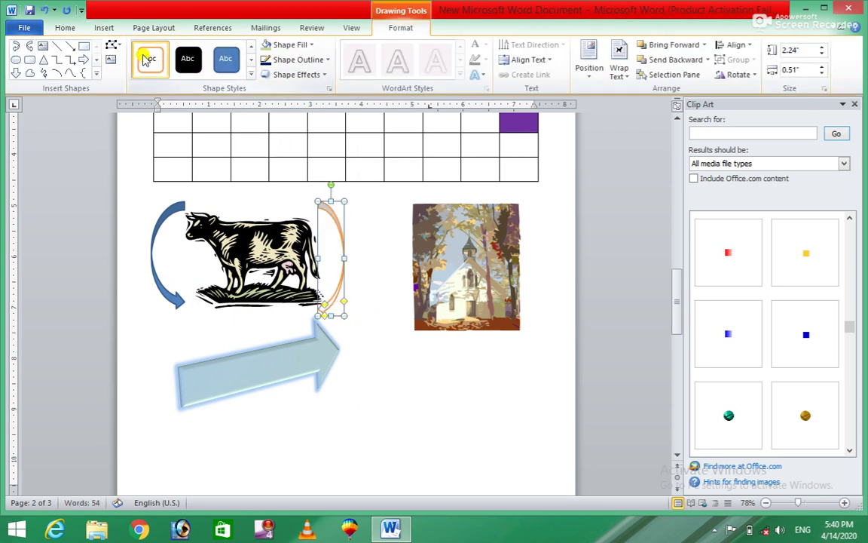
pyautogui.click(156, 277)
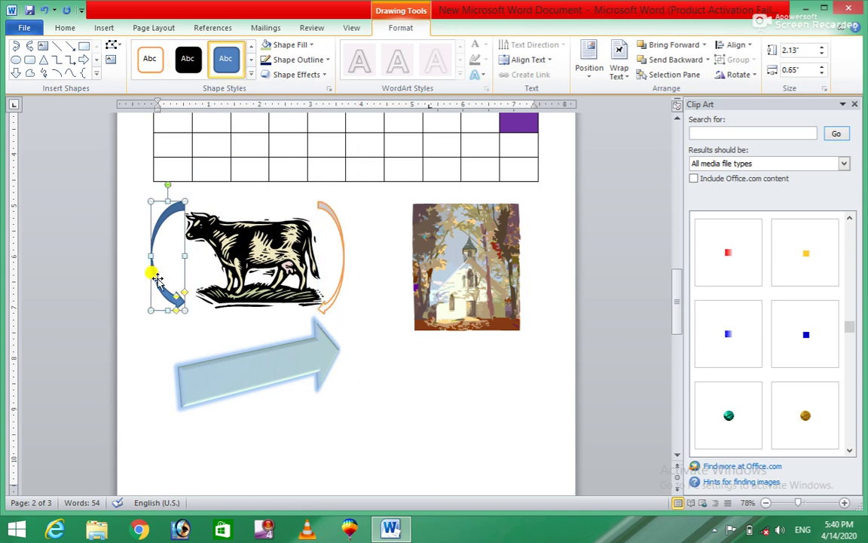
pyautogui.click(149, 57)
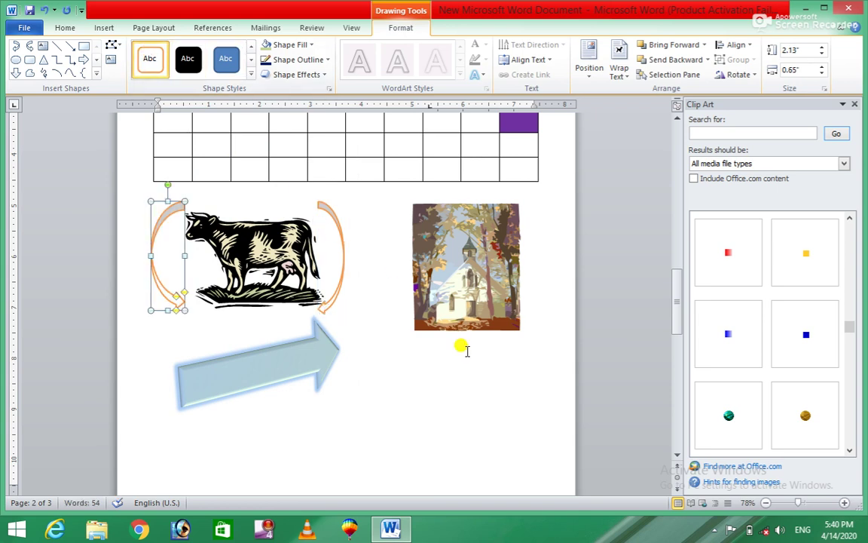
pyautogui.click(106, 30)
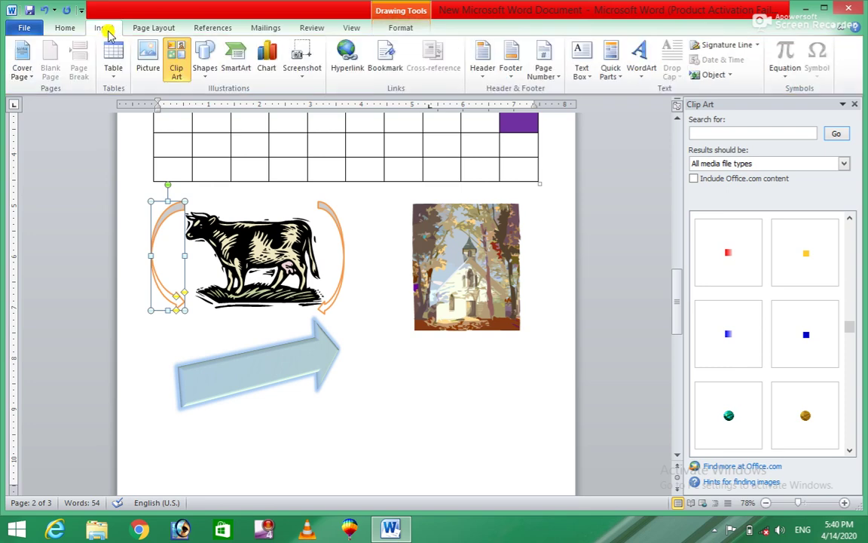
pyautogui.click(211, 79)
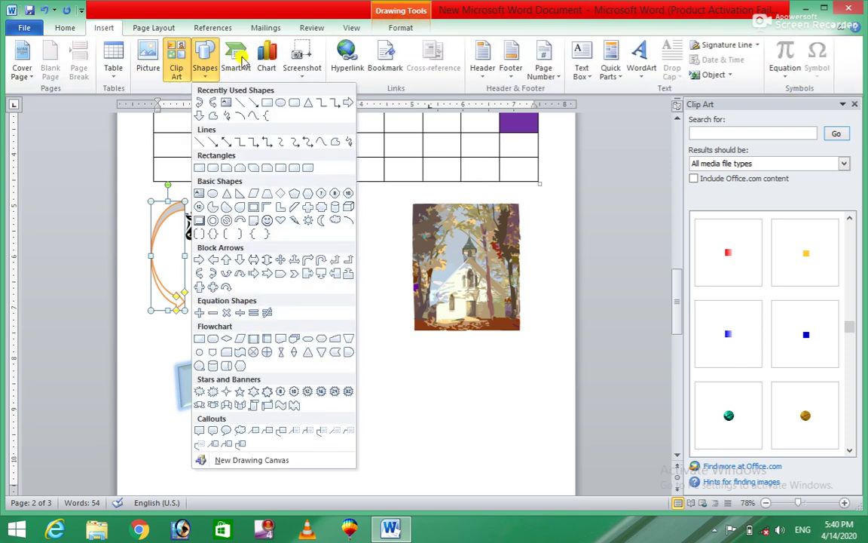
# Insert a Continuous Block Process SmartArt graphic from the Process category
pyautogui.click(243, 60)
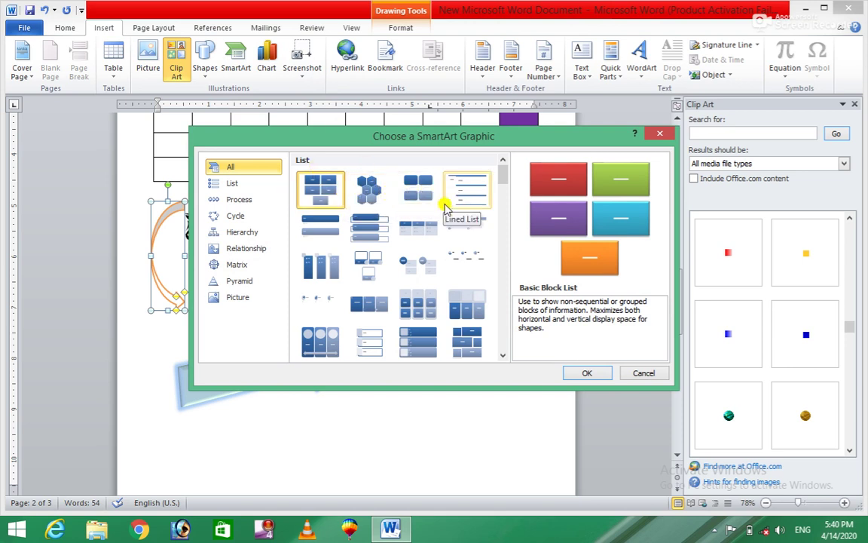
pyautogui.click(503, 358)
pyautogui.click(503, 358)
pyautogui.click(503, 358)
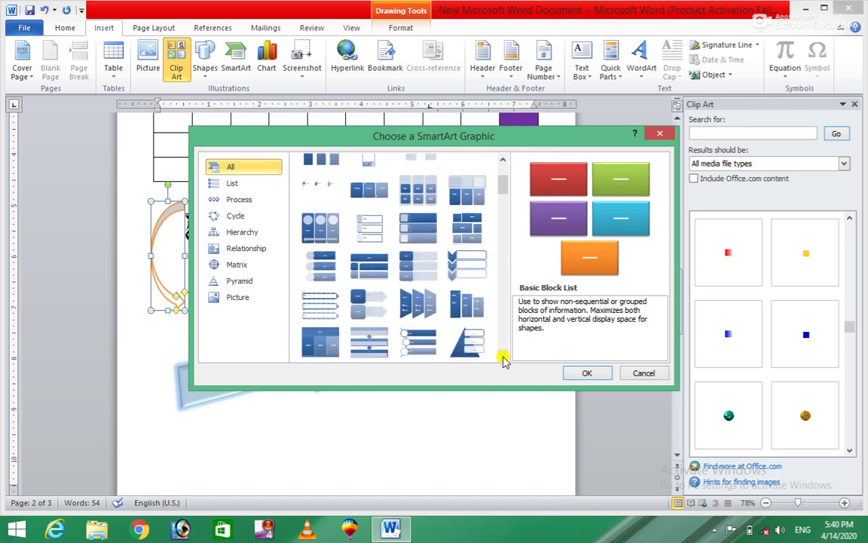
pyautogui.click(503, 358)
pyautogui.click(503, 358)
pyautogui.click(502, 358)
pyautogui.click(503, 358)
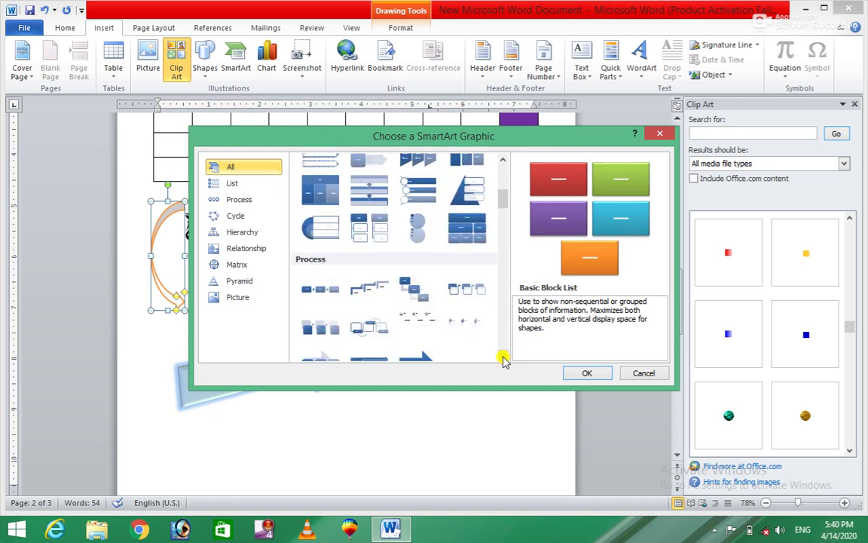
pyautogui.click(502, 358)
pyautogui.click(502, 358)
pyautogui.click(503, 358)
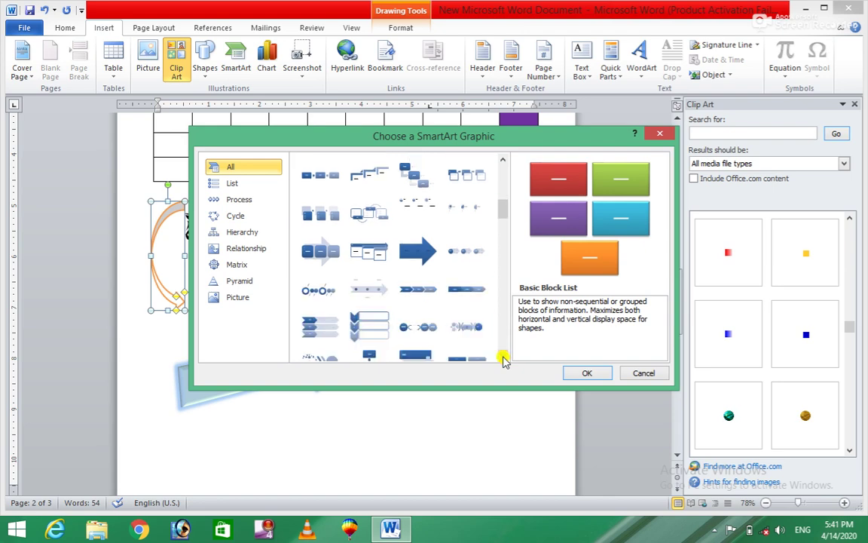
pyautogui.click(319, 246)
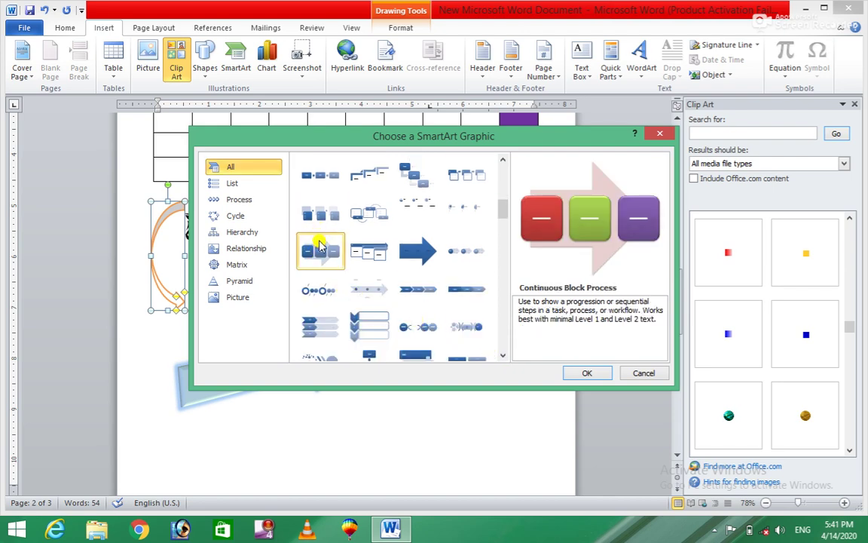
pyautogui.click(584, 371)
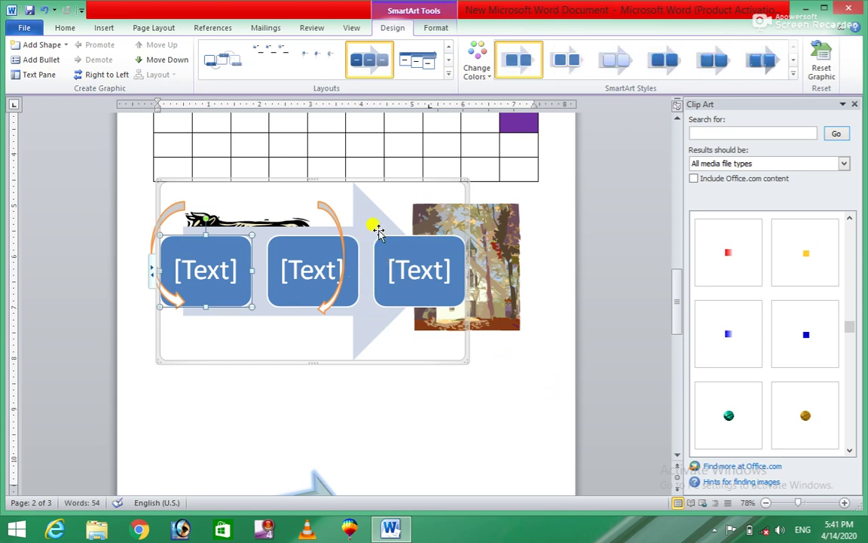
# Nudge the SmartArt's background arrow right and apply the Sunset Scene 3-D style
pyautogui.moveTo(376, 231); pyautogui.dragTo(376, 353)
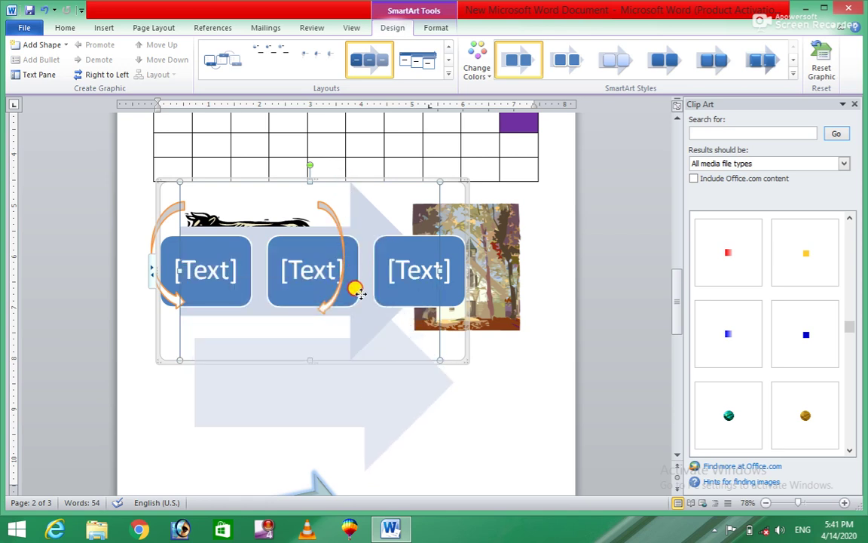
pyautogui.moveTo(342, 180); pyautogui.dragTo(360, 295)
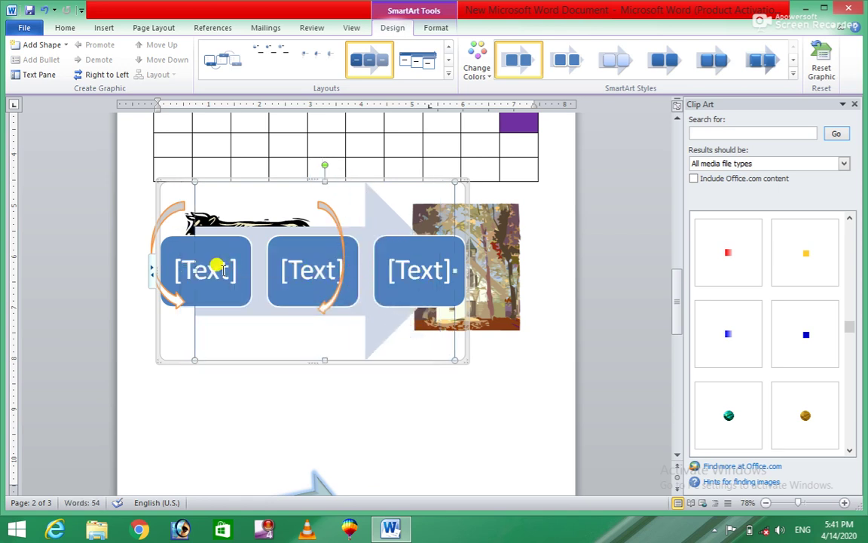
pyautogui.click(216, 266)
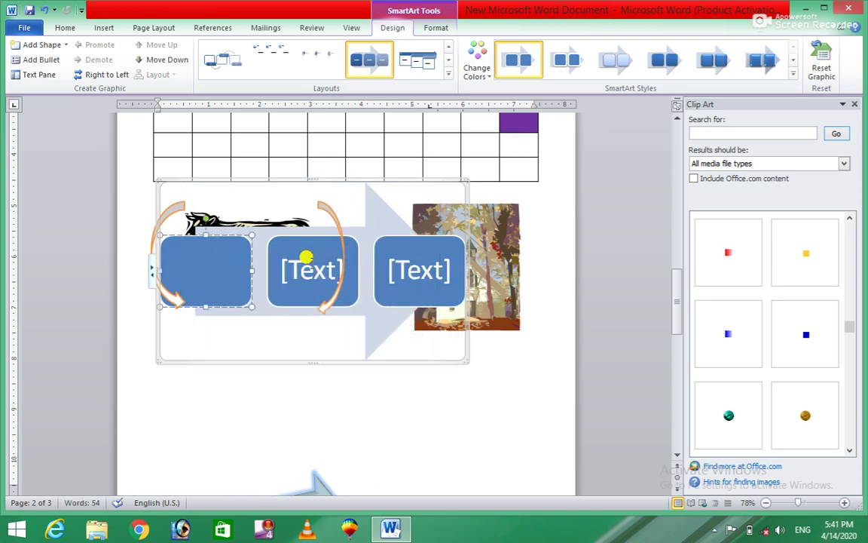
pyautogui.click(305, 258)
pyautogui.click(415, 269)
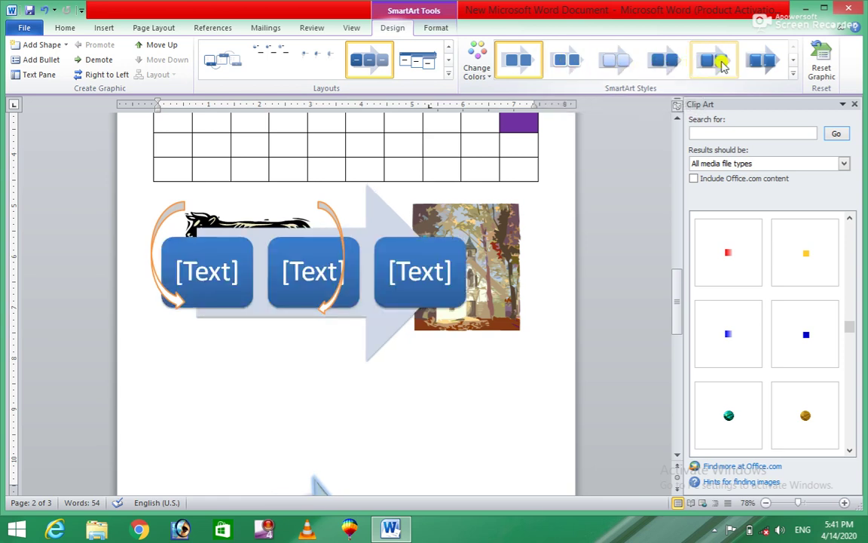
pyautogui.click(792, 73)
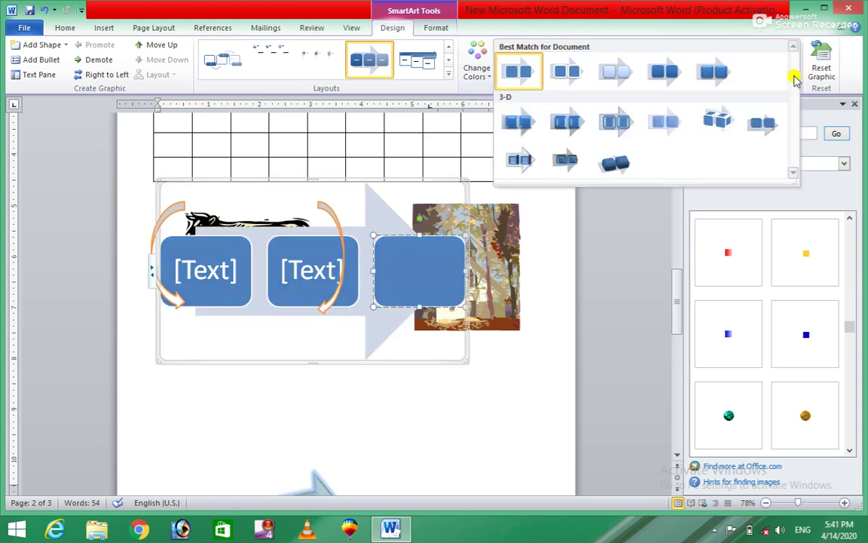
pyautogui.click(567, 160)
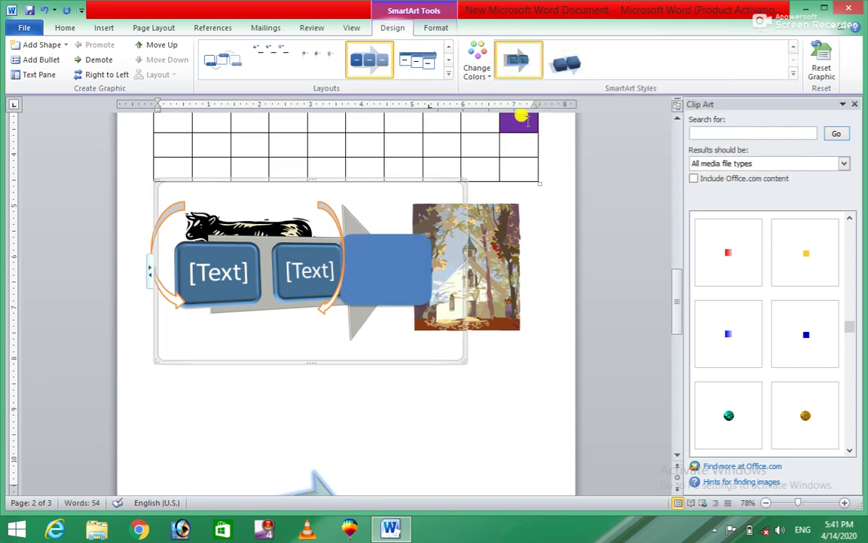
# Open the Change Colors gallery for the SmartArt graphic
pyautogui.click(488, 79)
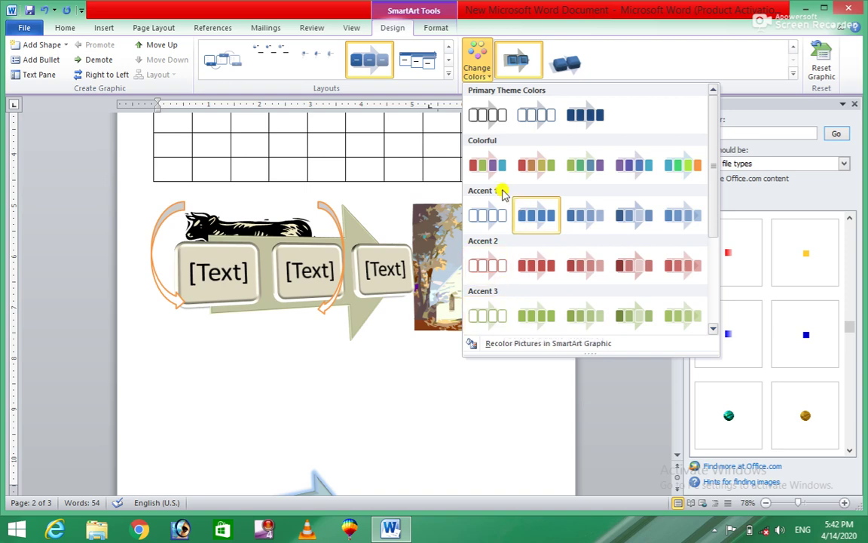
# Color the SmartArt with Colorful – Accent Colors and give it the tilted 3-D style
pyautogui.click(491, 172)
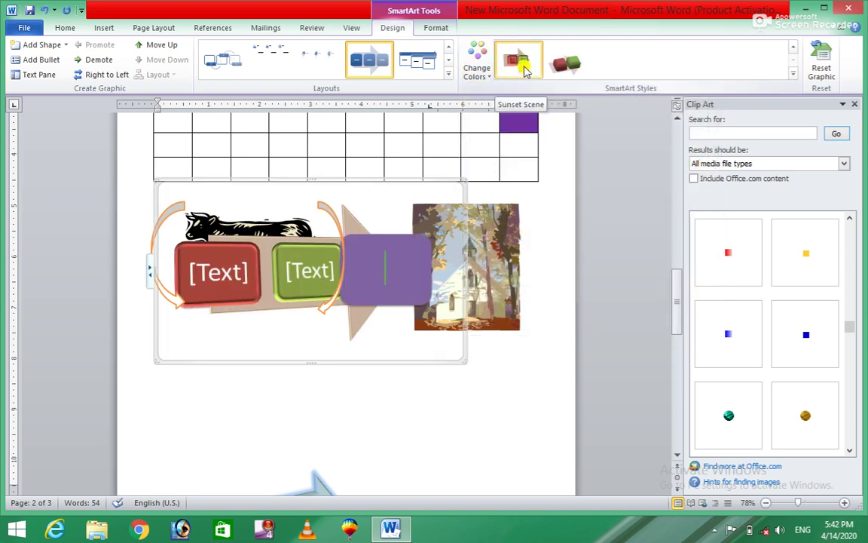
pyautogui.click(524, 66)
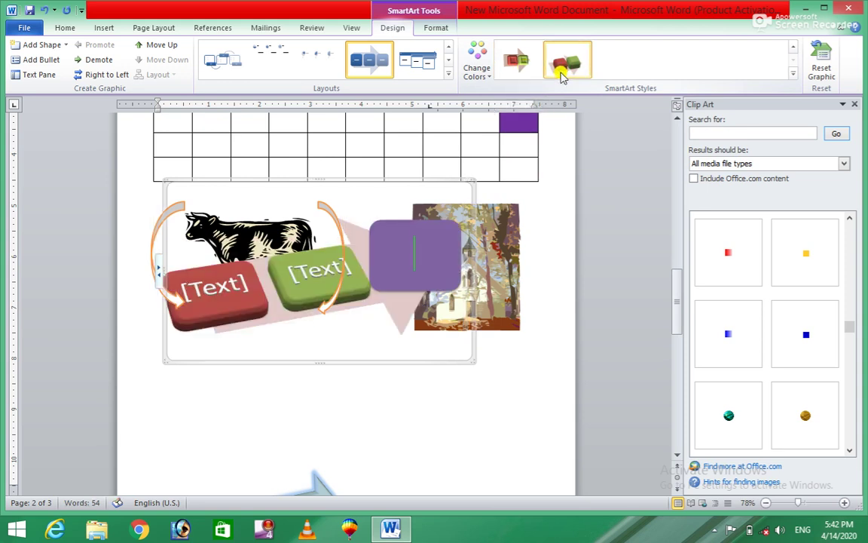
pyautogui.click(521, 62)
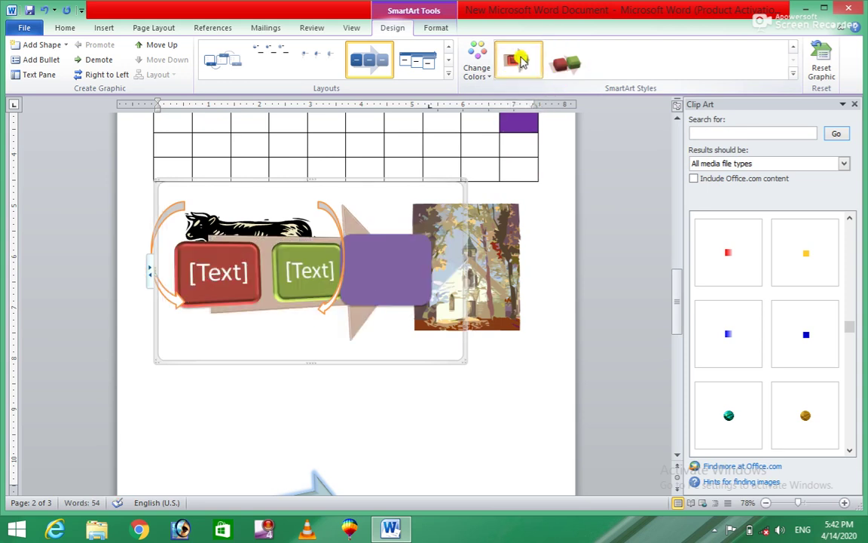
pyautogui.click(567, 68)
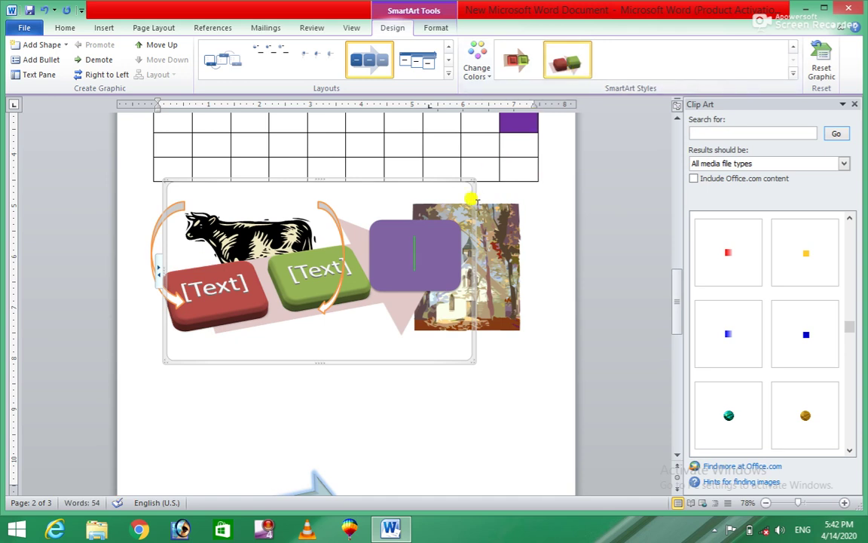
# Label the three SmartArt blocks khar, gct and dit, then deselect the graphic
pyautogui.write('khar')
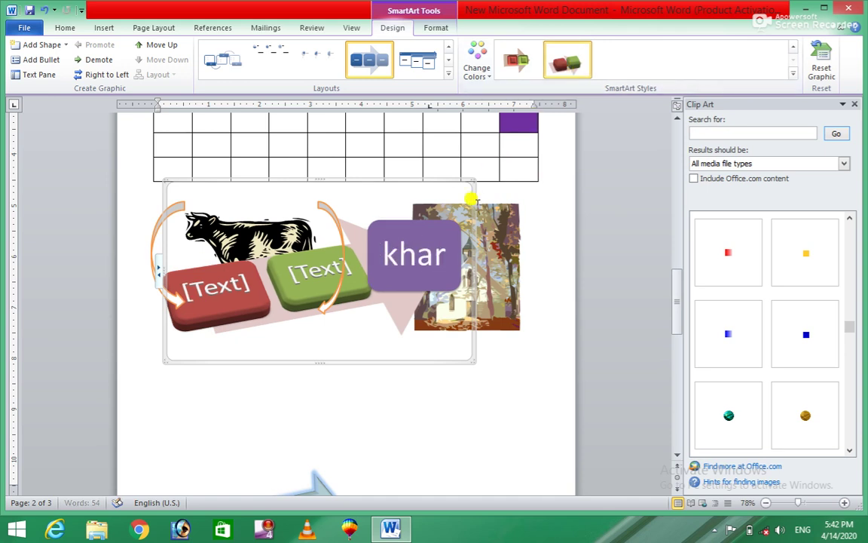
pyautogui.click(317, 275)
pyautogui.write('gct')
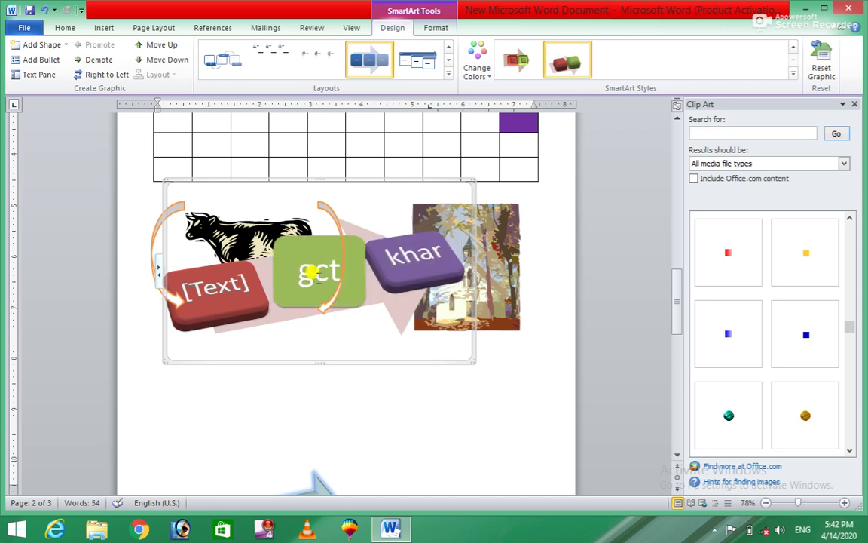
pyautogui.click(217, 285)
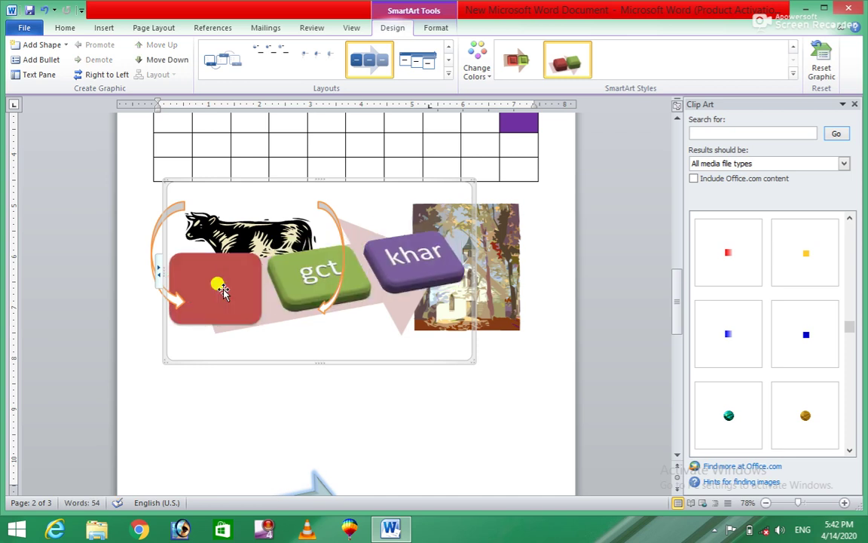
pyautogui.write('dit')
pyautogui.click(291, 398)
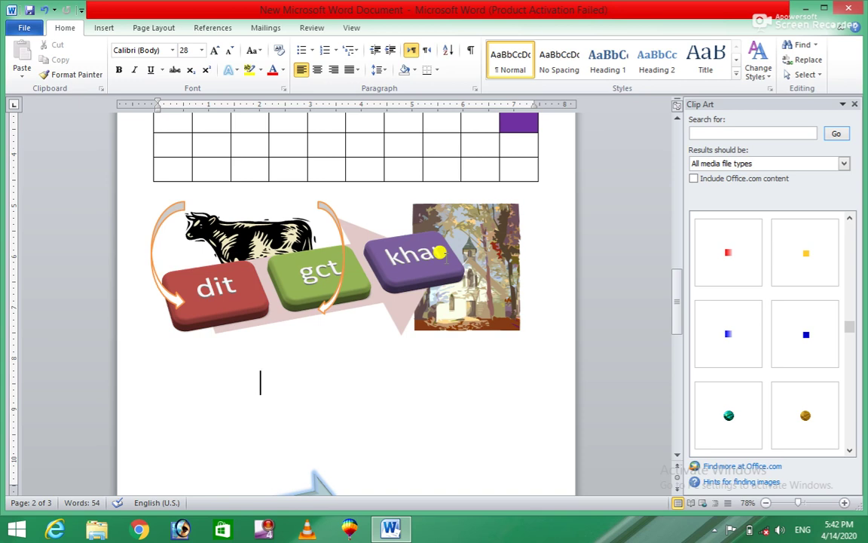
# Insert a Stacked Column chart from the Column category
pyautogui.click(105, 27)
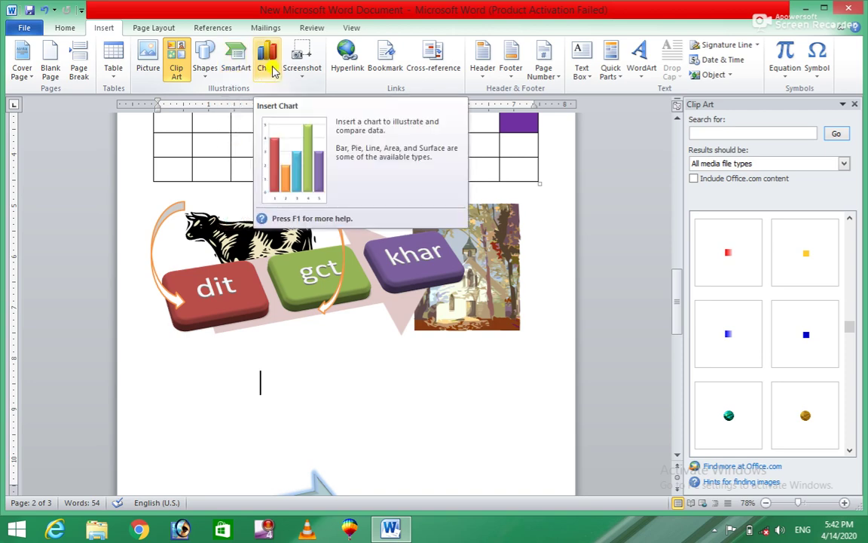
pyautogui.click(268, 61)
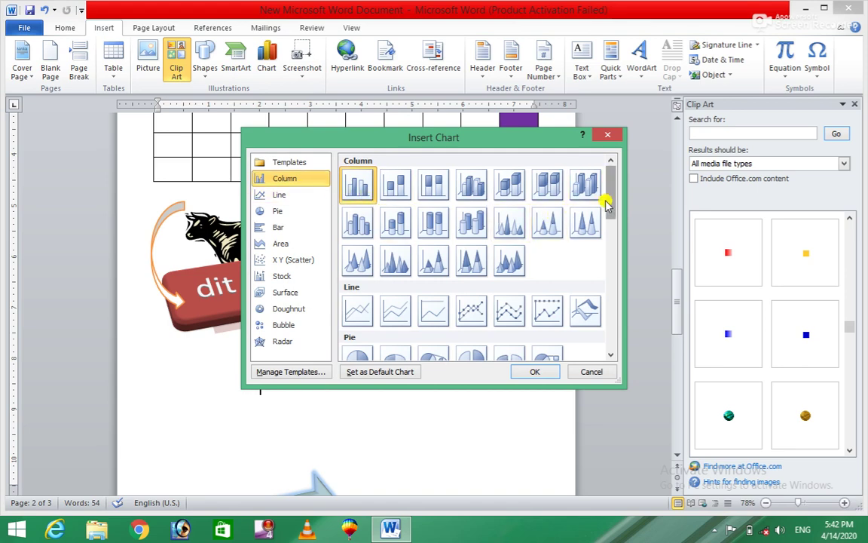
pyautogui.moveTo(611, 200)
pyautogui.mouseDown()
pyautogui.moveTo(625, 332)
pyautogui.moveTo(610, 197)
pyautogui.mouseUp()
pyautogui.click(387, 187)
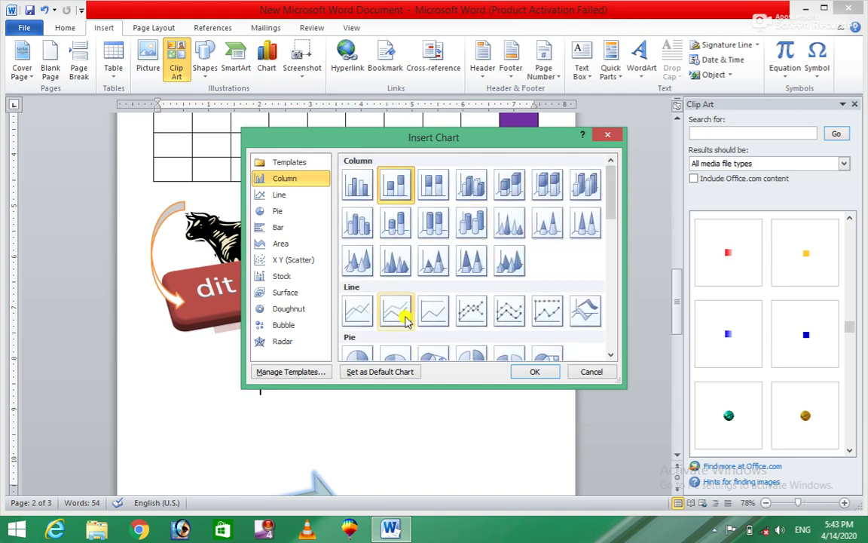
pyautogui.click(529, 369)
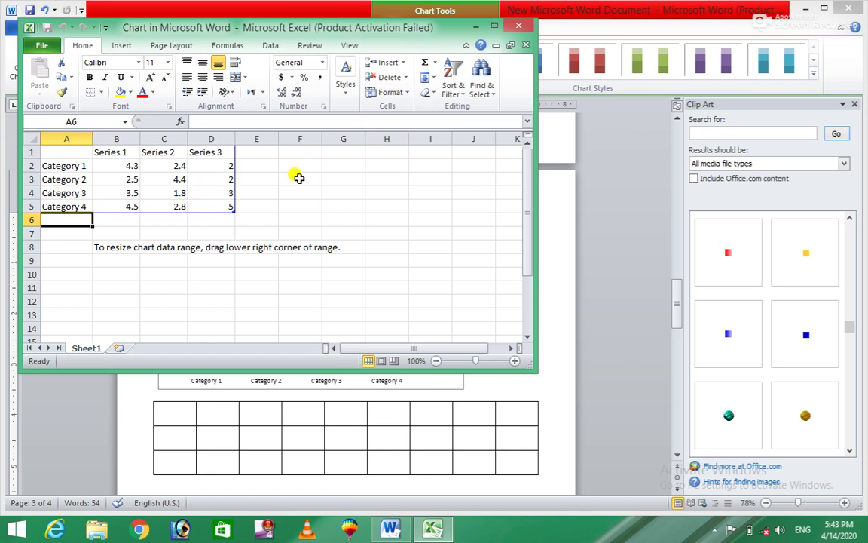
# Close the Excel window holding the chart's sample data
pyautogui.click(522, 28)
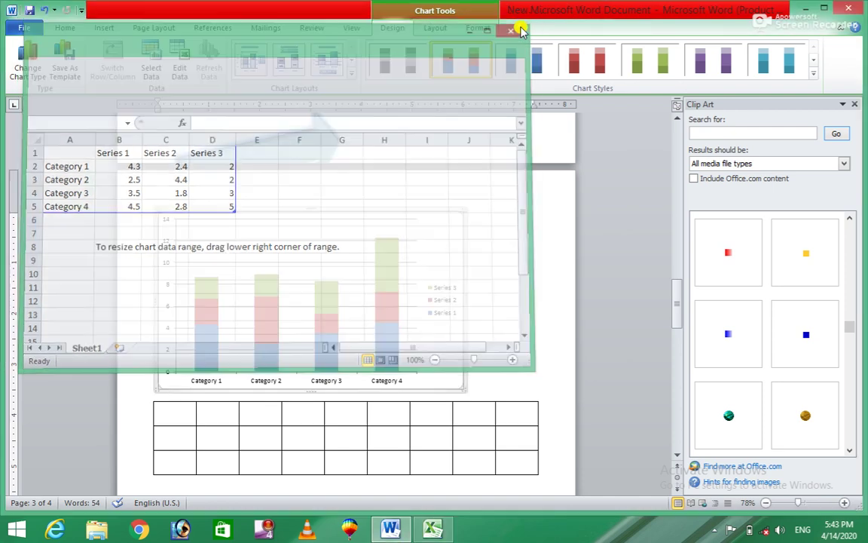
pyautogui.click(284, 299)
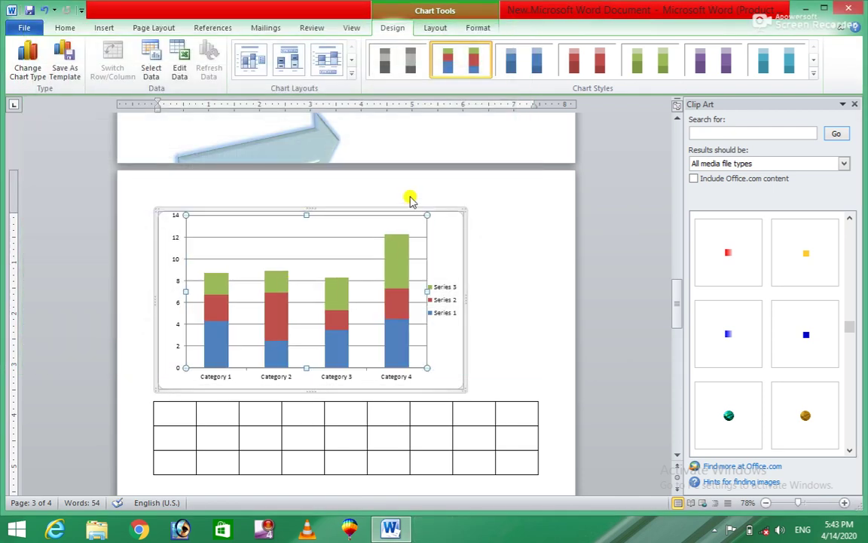
pyautogui.click(351, 73)
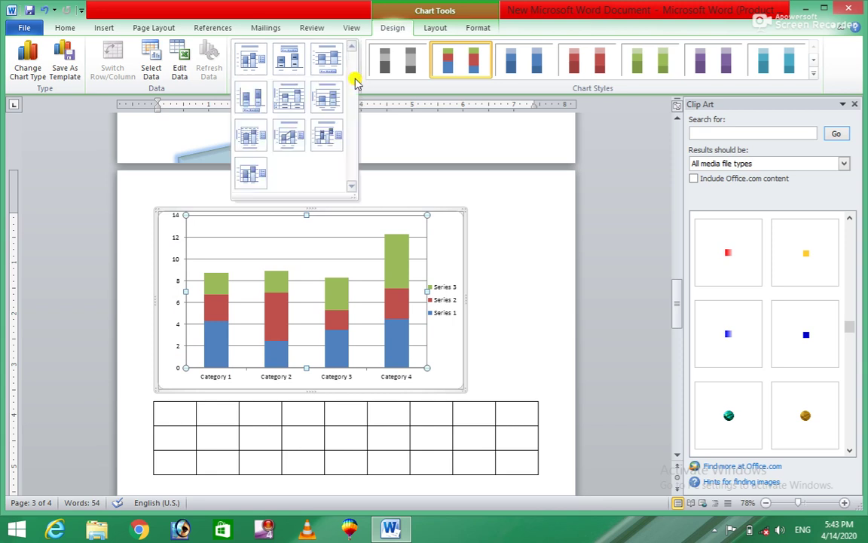
pyautogui.click(249, 106)
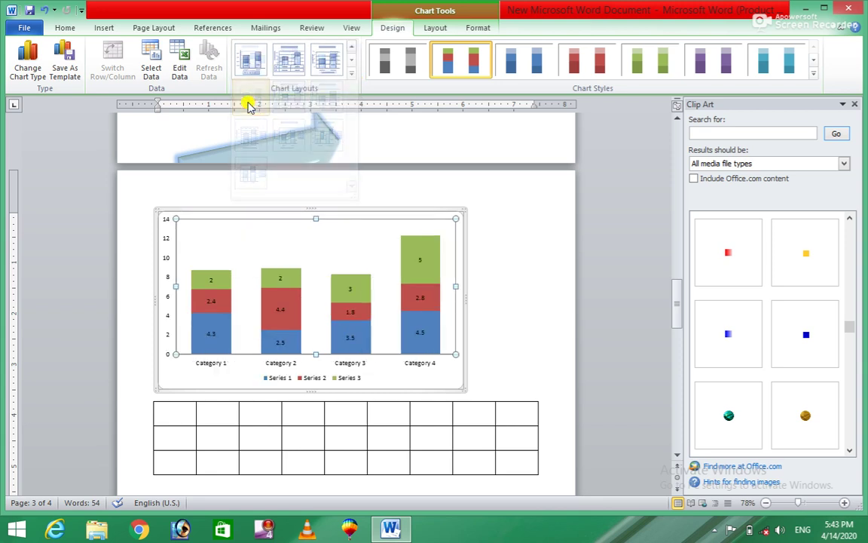
pyautogui.click(290, 65)
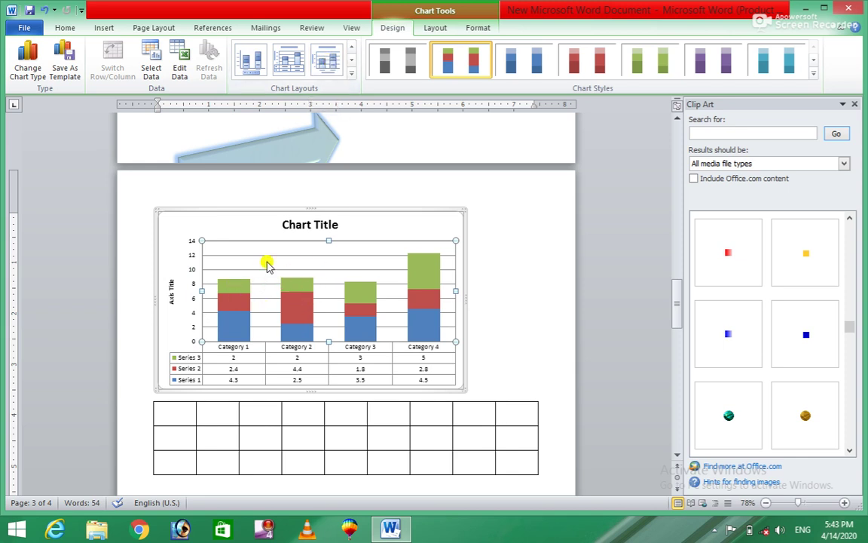
pyautogui.click(331, 67)
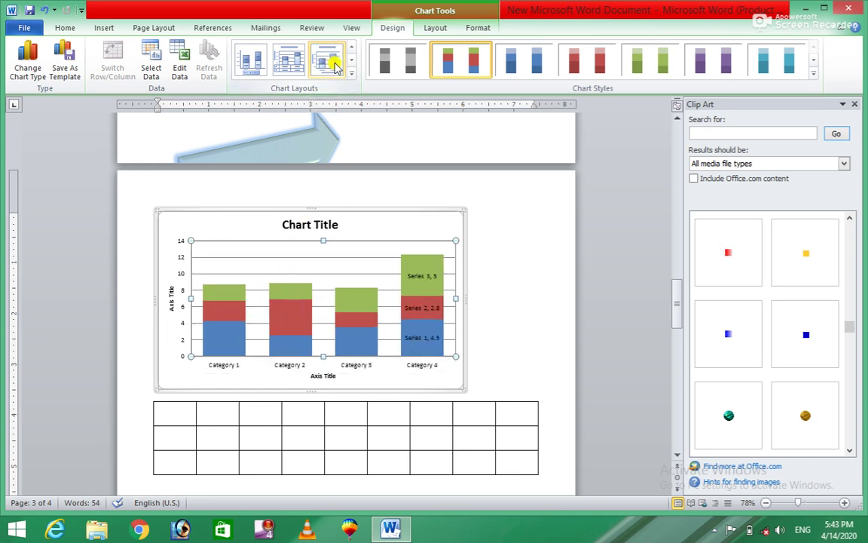
pyautogui.click(352, 73)
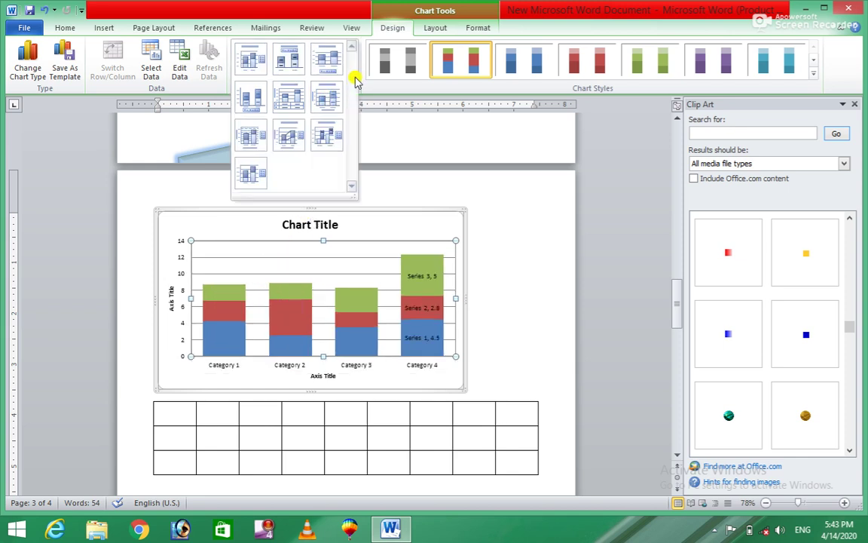
pyautogui.click(251, 175)
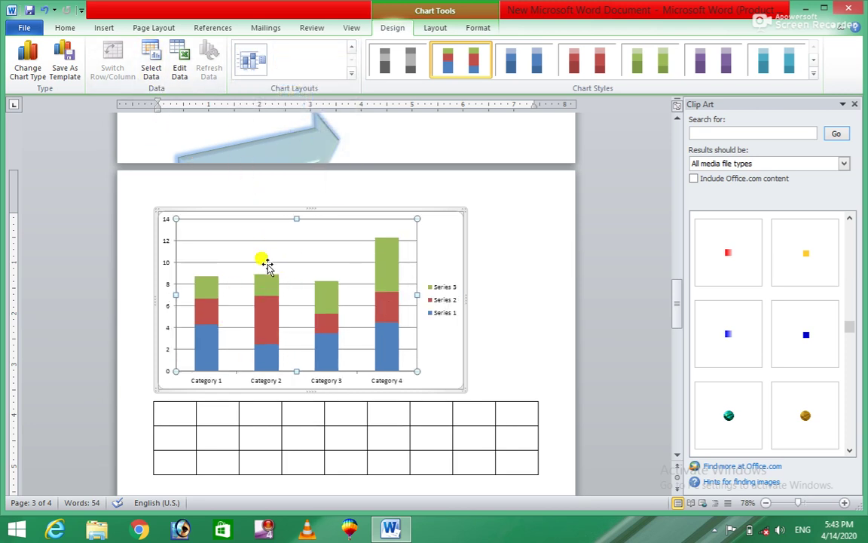
# Set the Category 1 values in B2, C2 and D2 to 6, 8 and 5
pyautogui.click(158, 57)
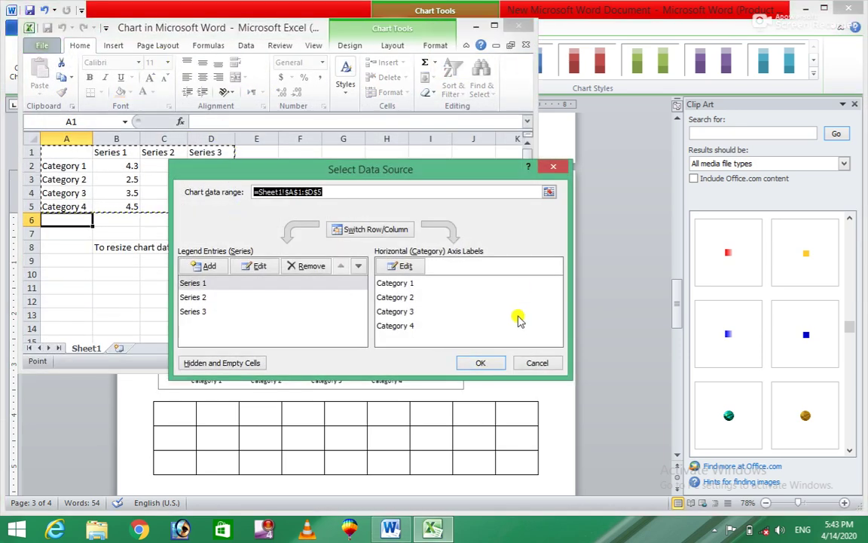
pyautogui.click(484, 363)
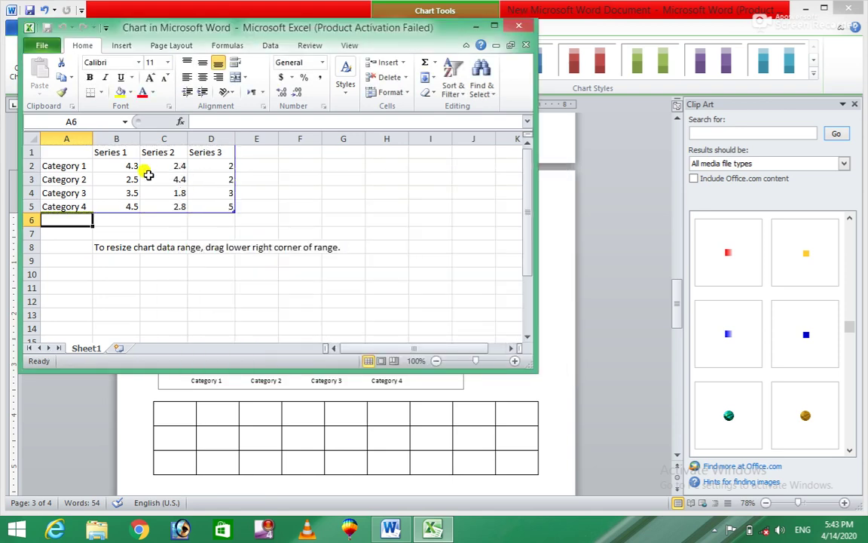
pyautogui.click(132, 166)
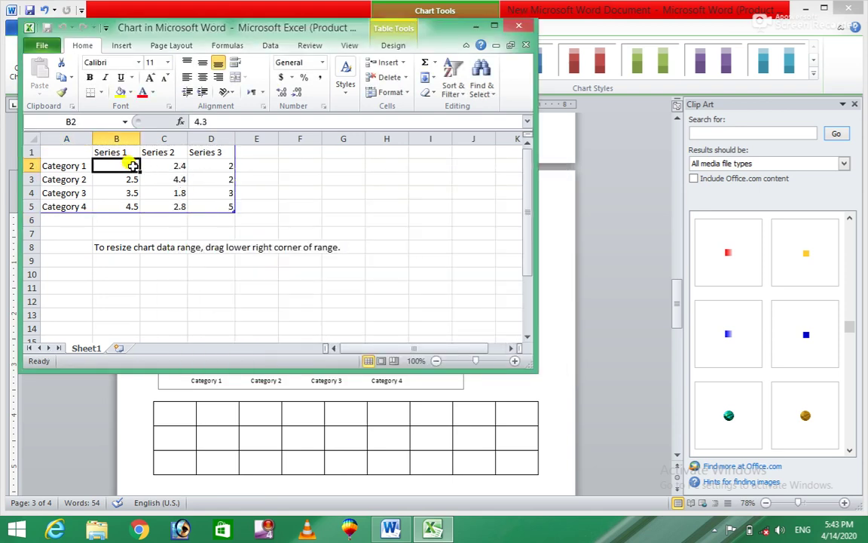
pyautogui.write('6')
pyautogui.click(167, 166)
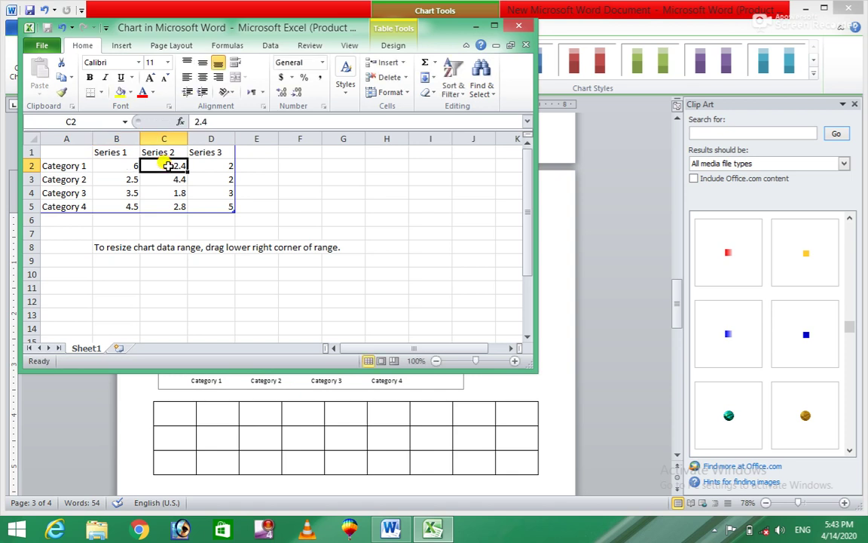
pyautogui.write('8')
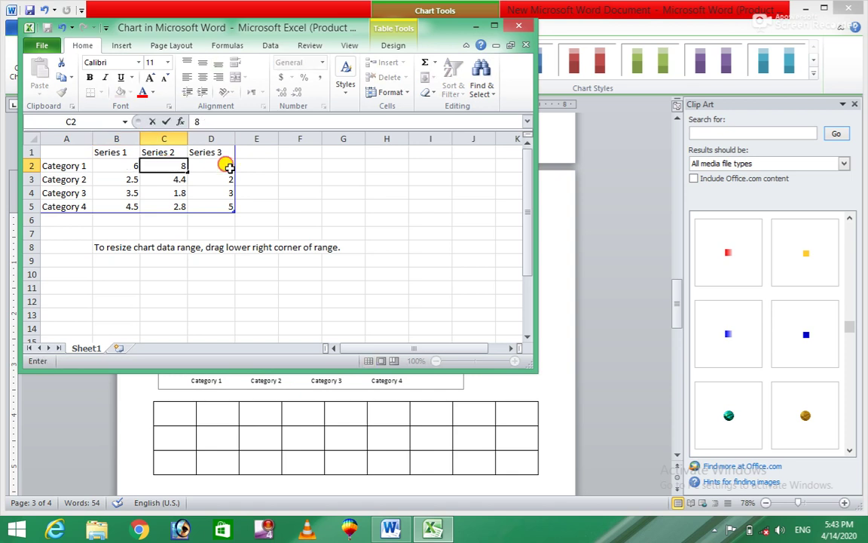
pyautogui.click(228, 166)
pyautogui.write('5')
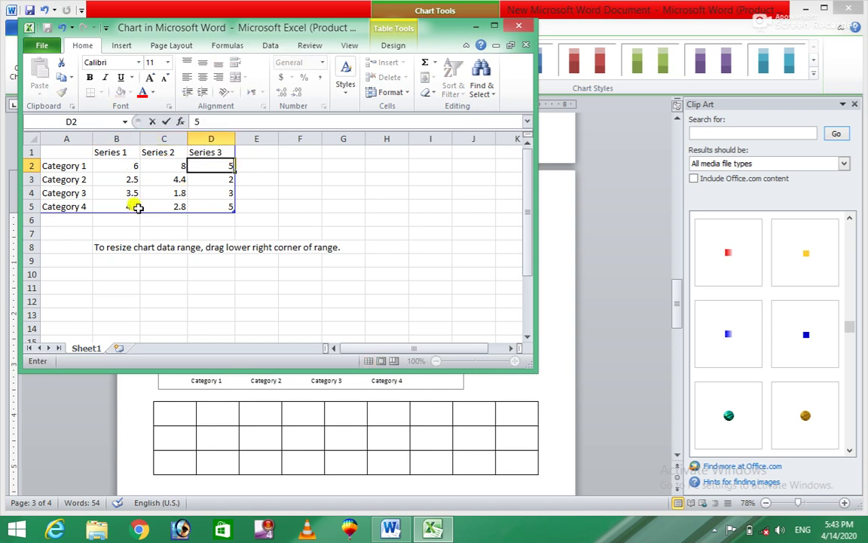
# Set Category 3 values in B4–D4 to 4, 7 and 10, then close the data sheet
pyautogui.click(121, 194)
pyautogui.write('4')
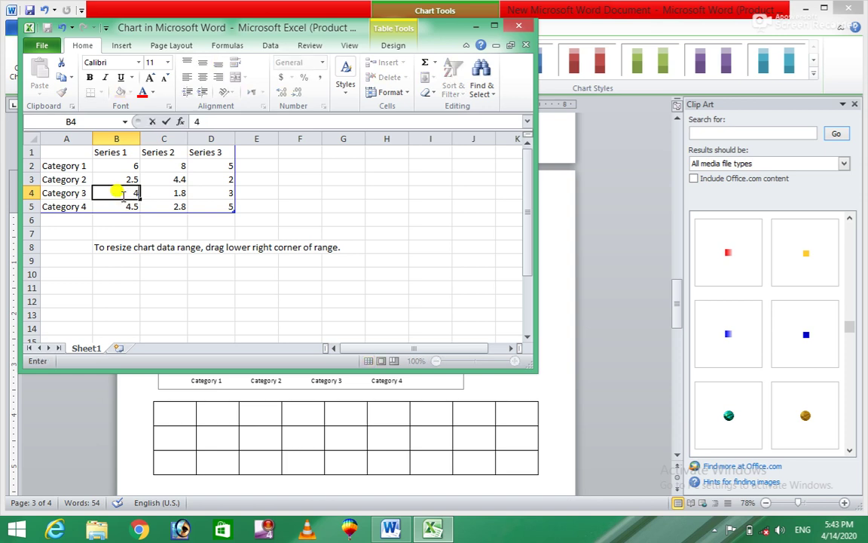
pyautogui.click(167, 193)
pyautogui.write('7')
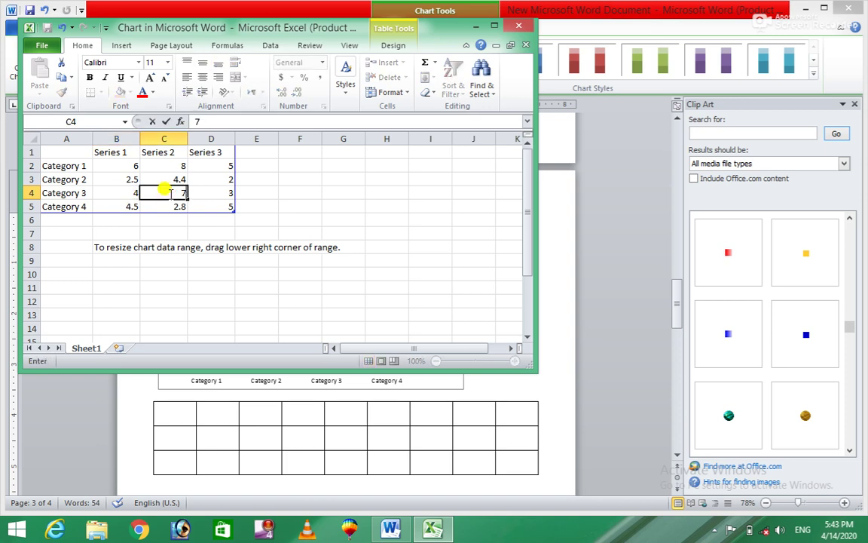
pyautogui.click(228, 192)
pyautogui.write('10')
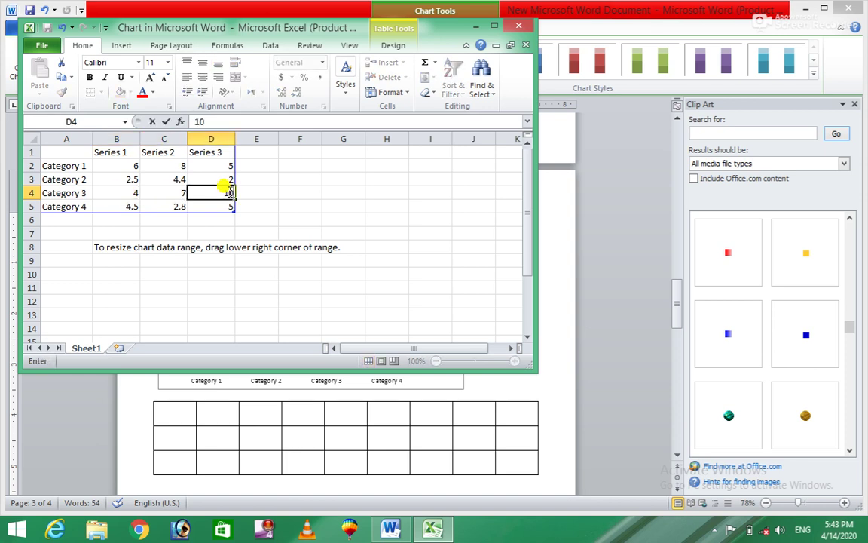
pyautogui.click(198, 274)
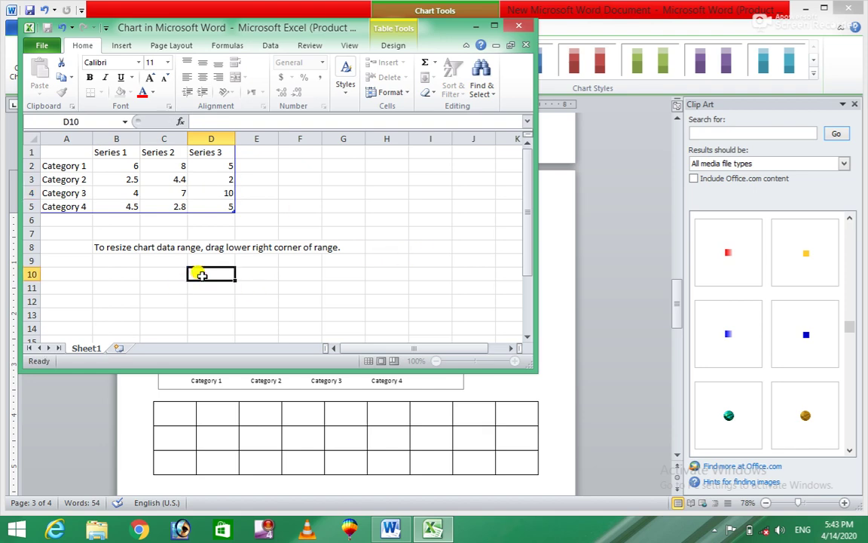
pyautogui.click(519, 26)
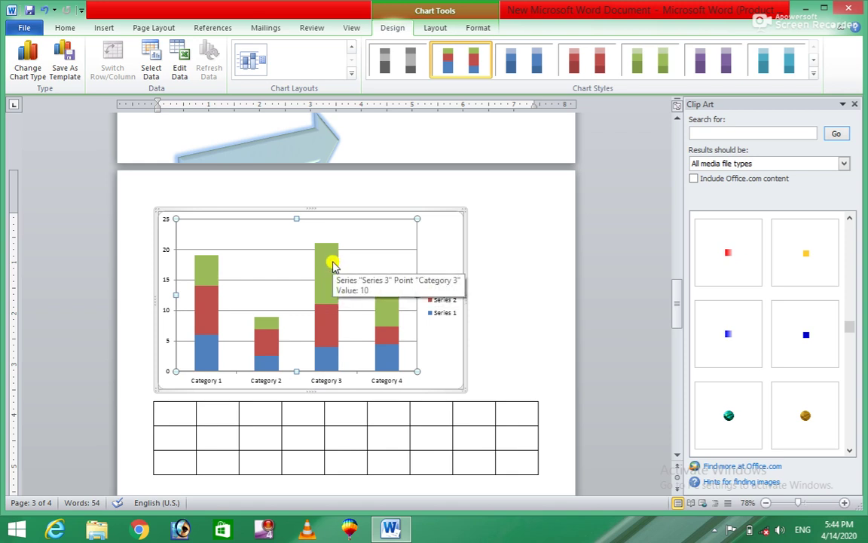
pyautogui.moveTo(28, 63)
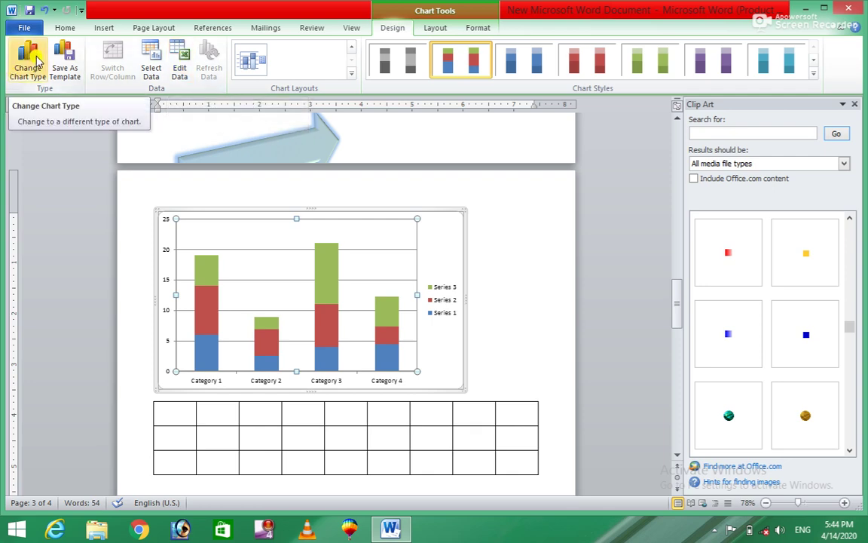
# Change the chart to the 3-D 100% Stacked Cylinder column subtype
pyautogui.click(34, 61)
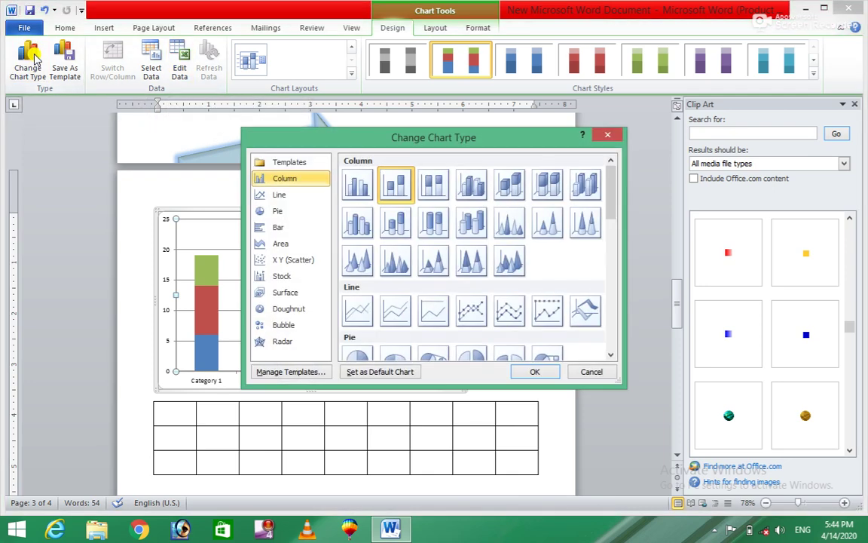
pyautogui.click(440, 226)
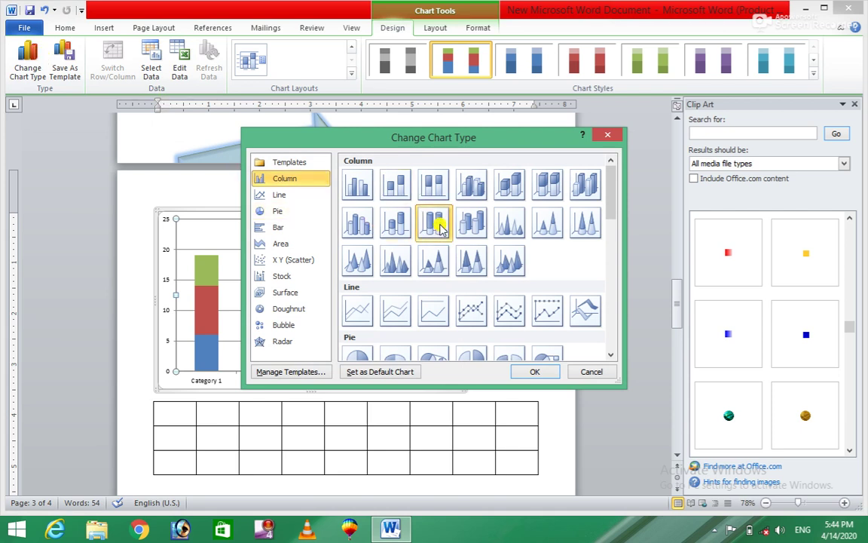
pyautogui.click(538, 374)
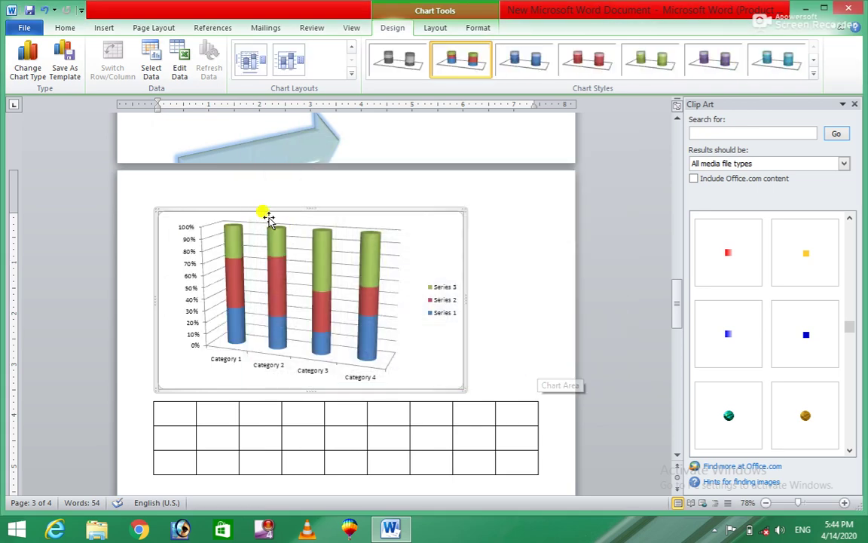
# Switch the chart type to the first Stock subtype, a high-low chart per category
pyautogui.click(28, 64)
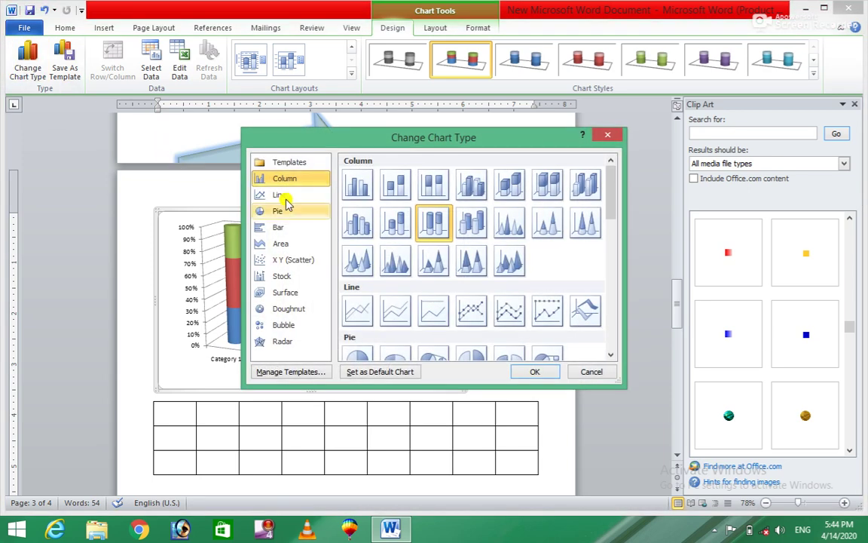
pyautogui.click(281, 195)
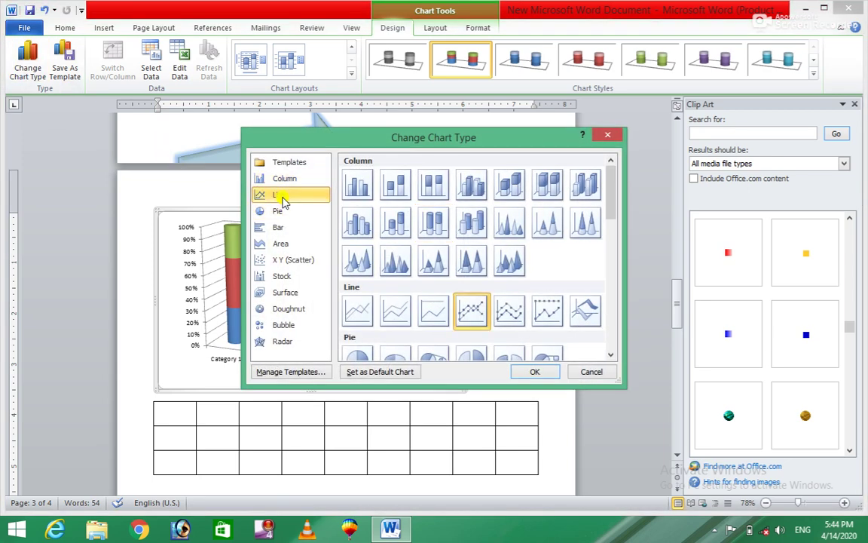
pyautogui.click(283, 245)
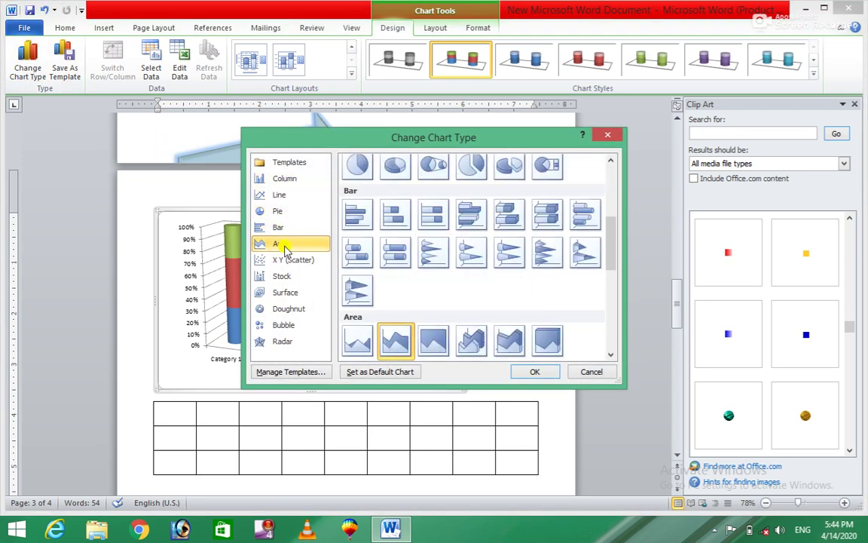
pyautogui.click(279, 227)
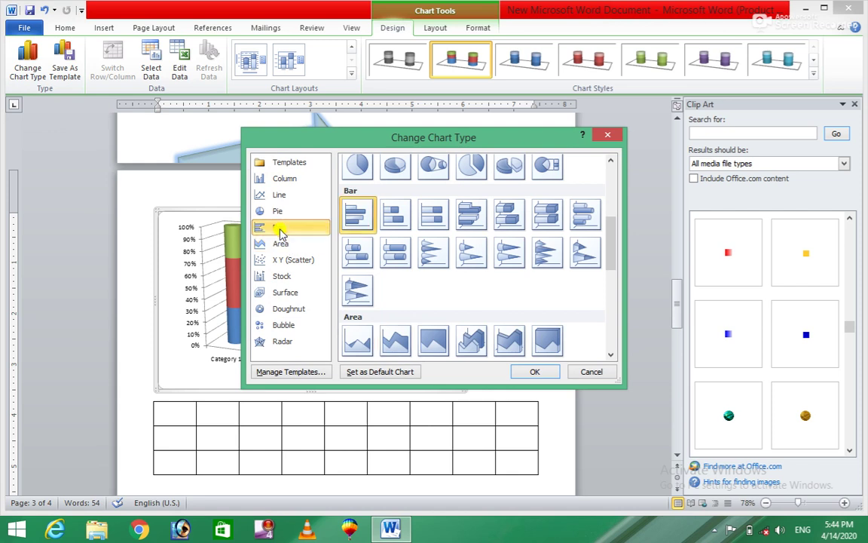
pyautogui.click(279, 214)
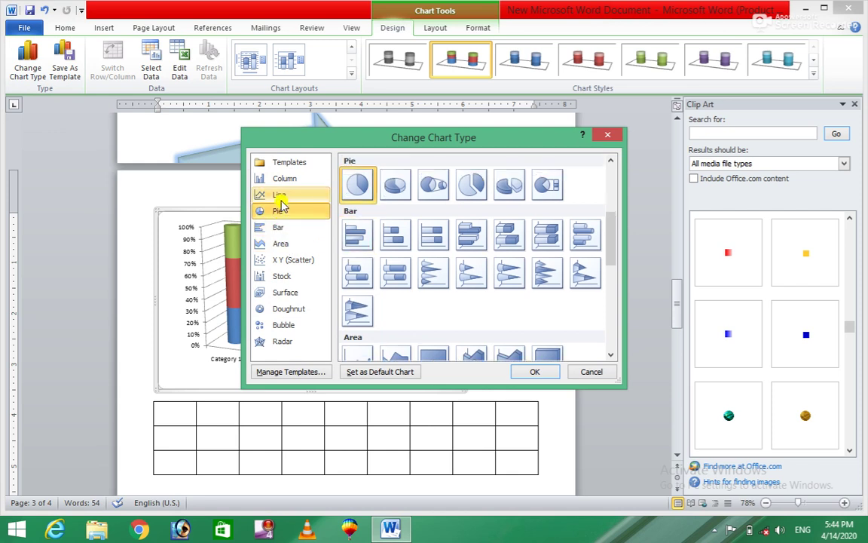
pyautogui.click(280, 196)
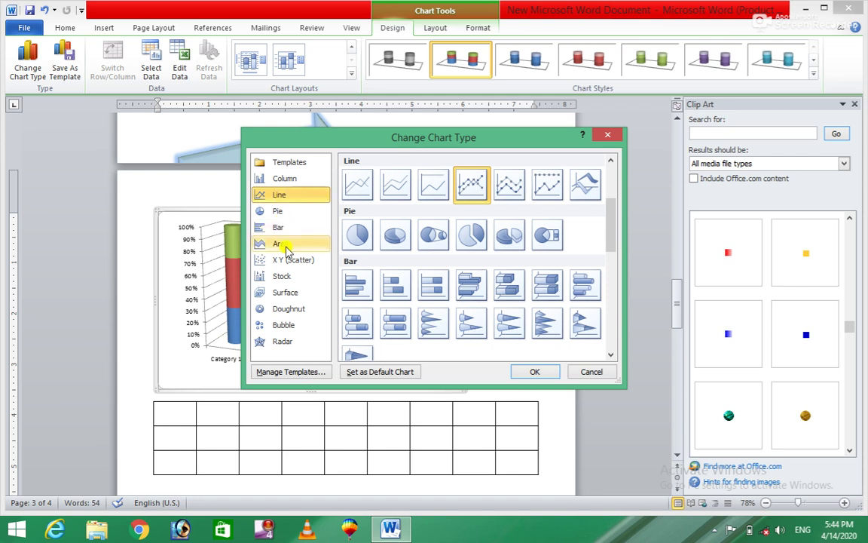
pyautogui.click(282, 276)
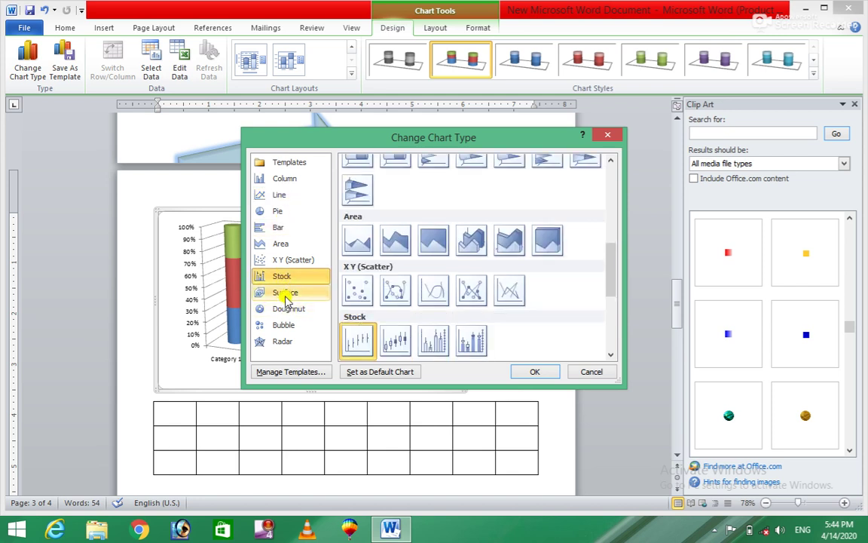
pyautogui.click(285, 293)
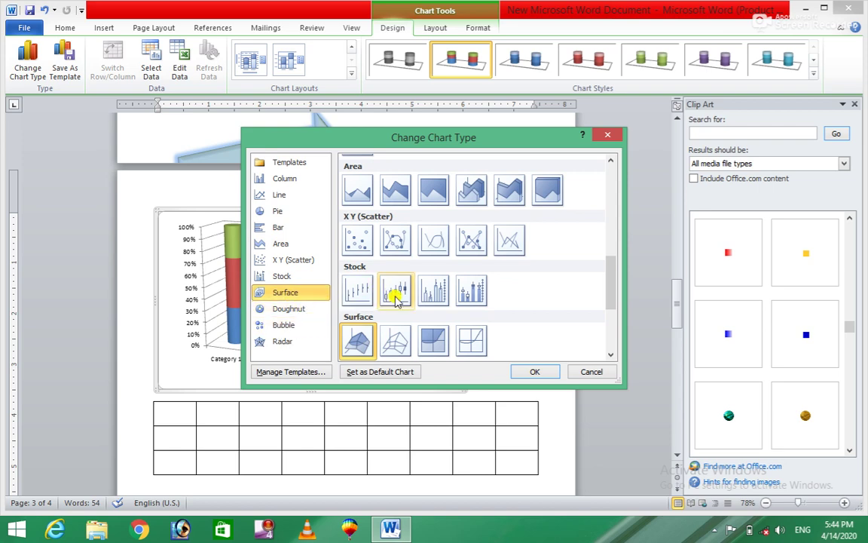
pyautogui.click(364, 295)
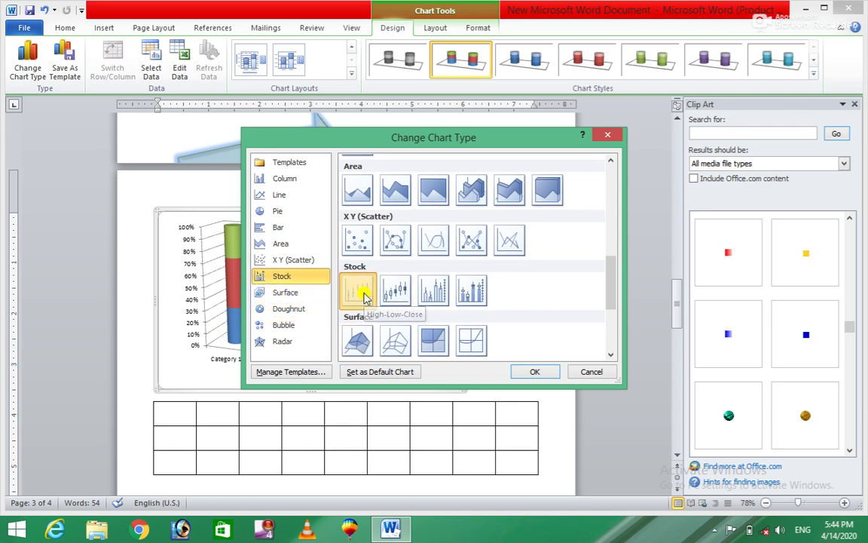
pyautogui.click(530, 374)
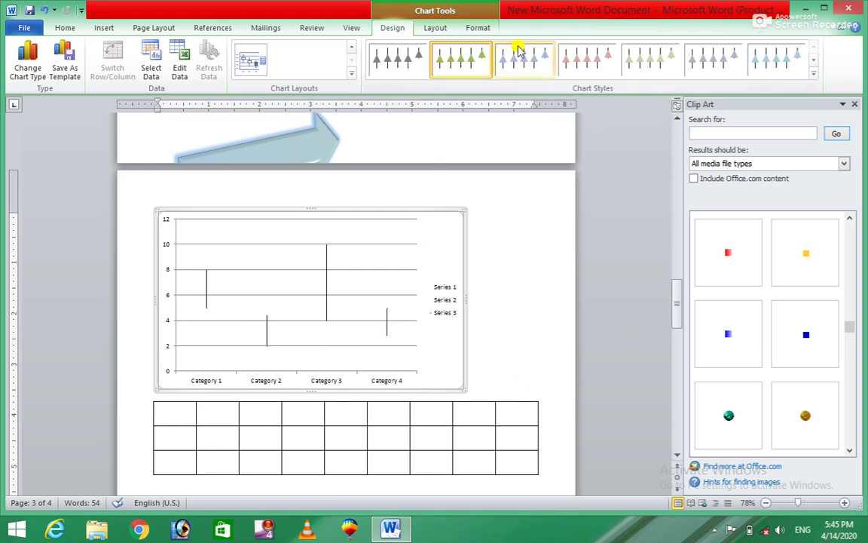
# Apply the dark chart style with black background and green triangle markers to the stock chart
pyautogui.click(813, 73)
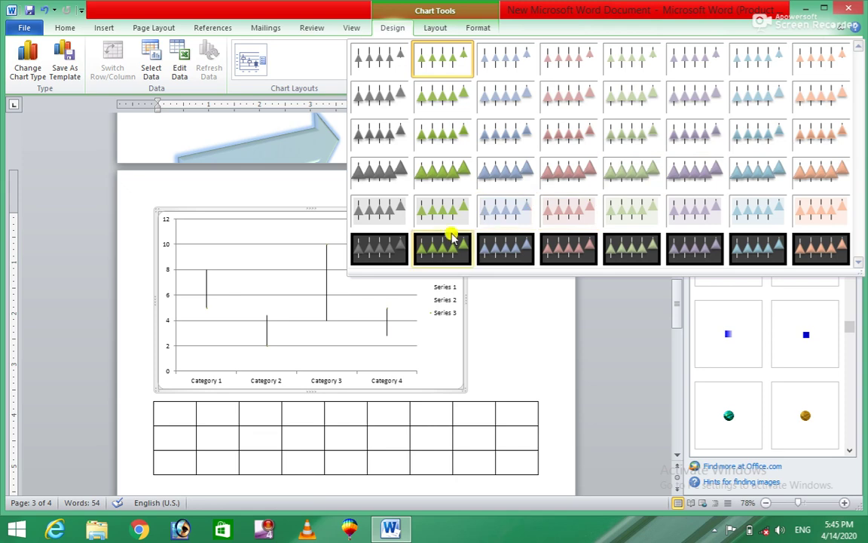
pyautogui.click(437, 248)
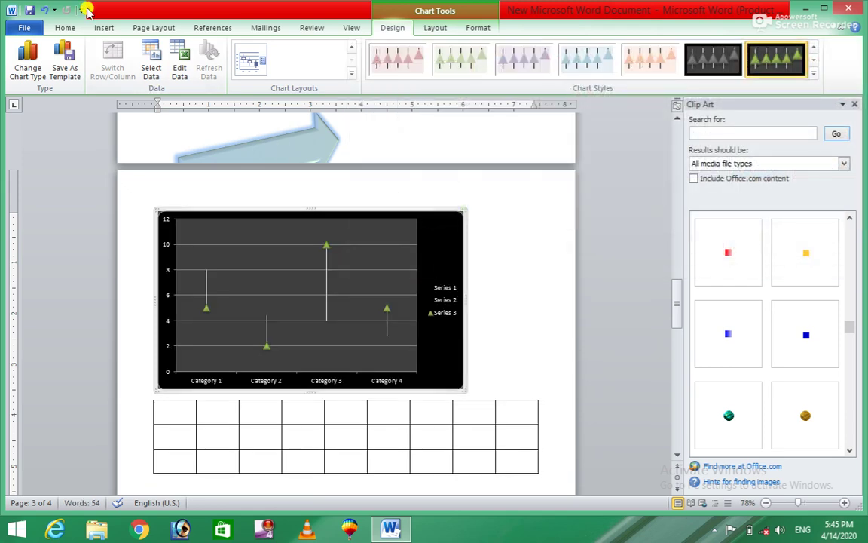
pyautogui.click(104, 28)
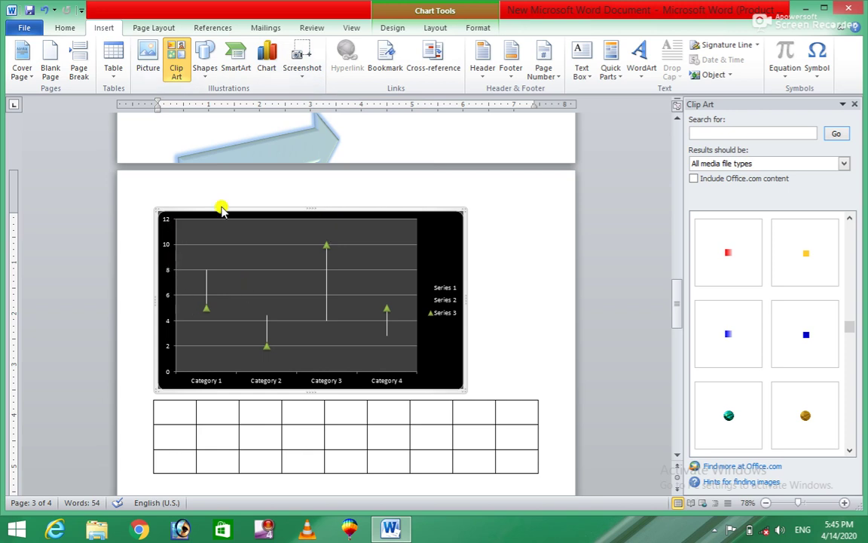
# Dismiss the Screenshot menu without inserting anything and create a new blank document with Ctrl+N
pyautogui.click(302, 81)
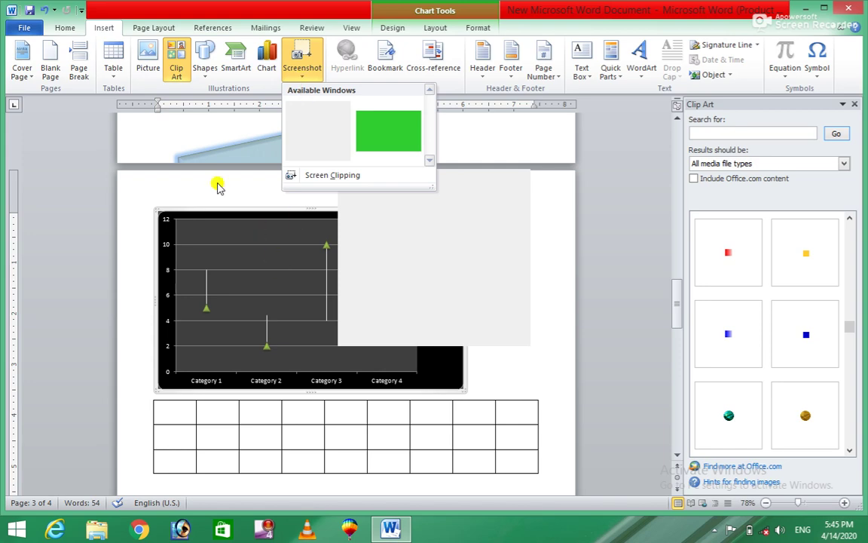
pyautogui.click(154, 190)
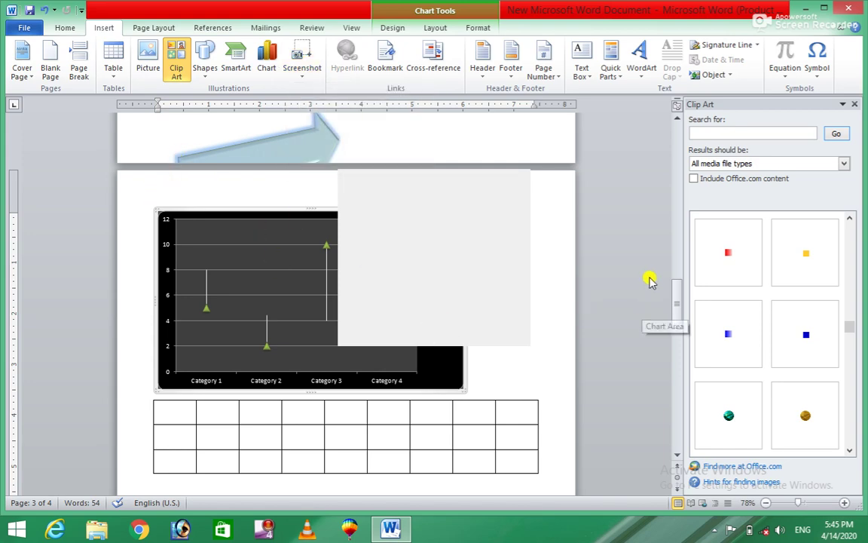
pyautogui.moveTo(679, 303)
pyautogui.mouseDown()
pyautogui.moveTo(675, 361)
pyautogui.moveTo(677, 299)
pyautogui.mouseUp()
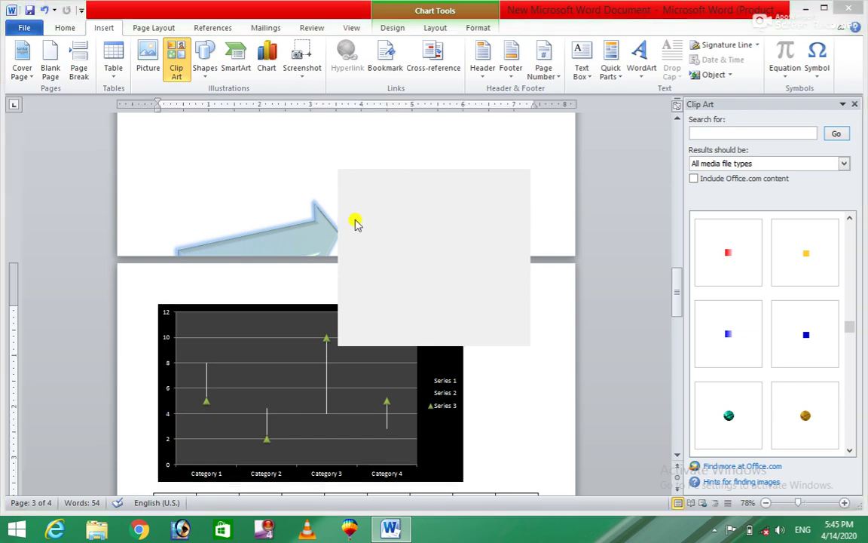
pyautogui.hotkey('ctrl', 'n')
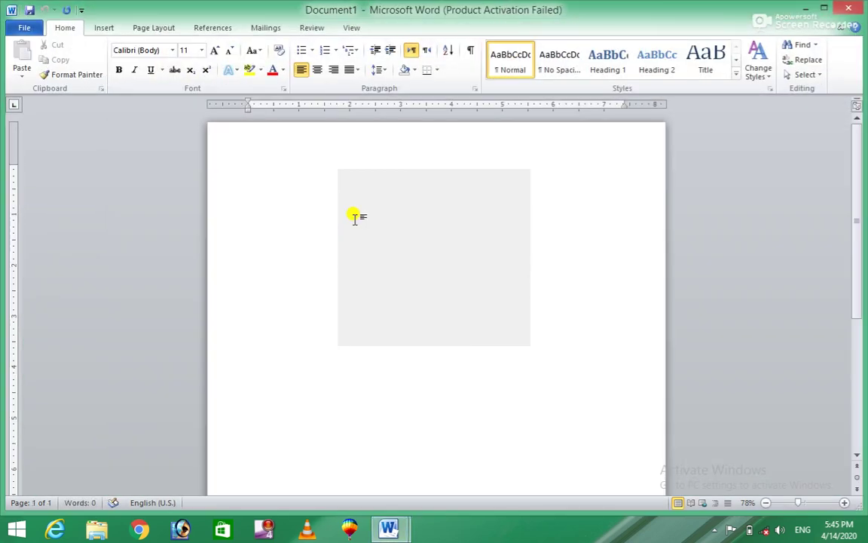
# Insert a screenshot of the chart document window into Document1
pyautogui.click(102, 28)
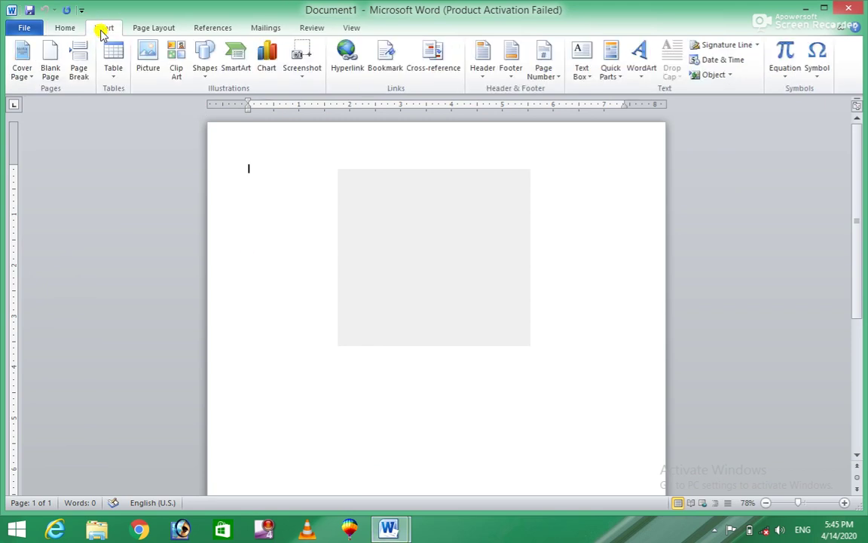
pyautogui.click(306, 68)
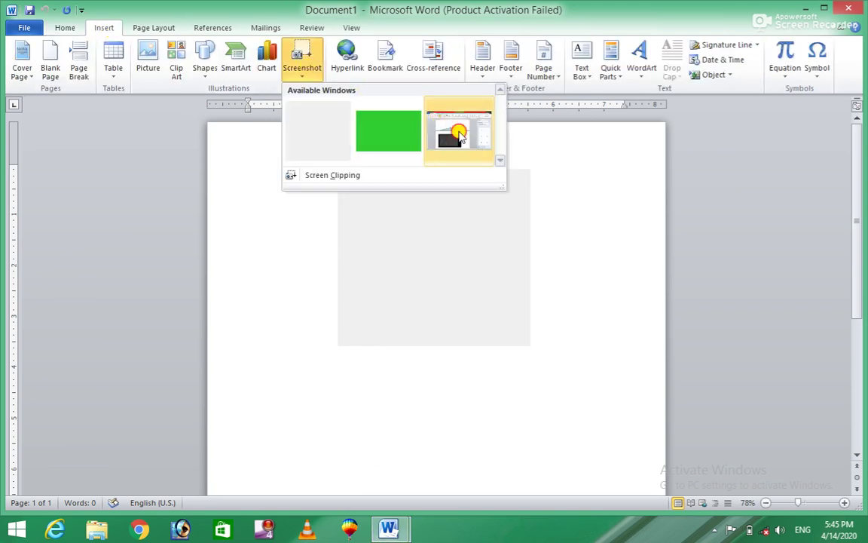
pyautogui.click(457, 129)
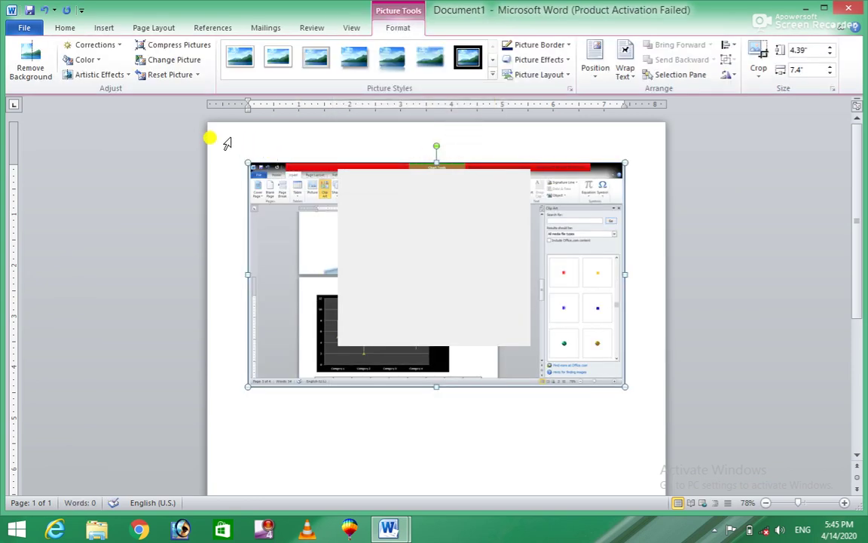
# Close Document1 without saving to return to the chart document
pyautogui.click(66, 28)
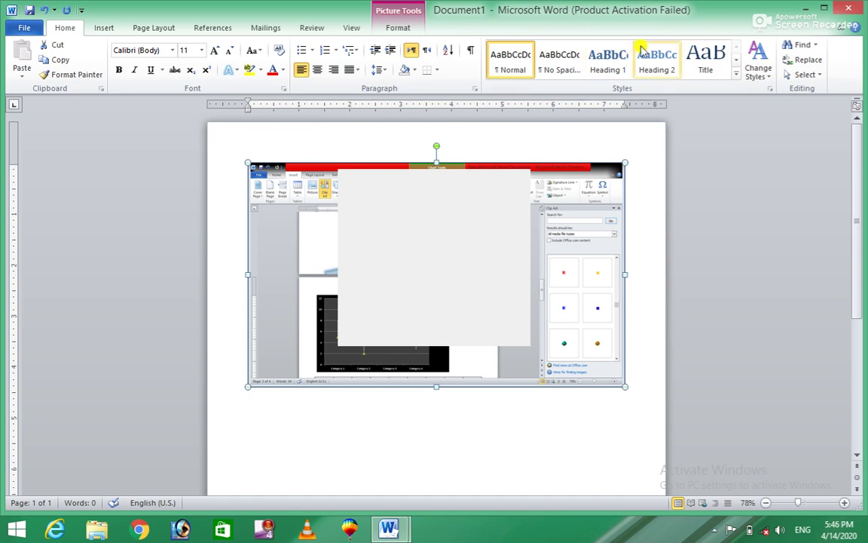
pyautogui.click(855, 7)
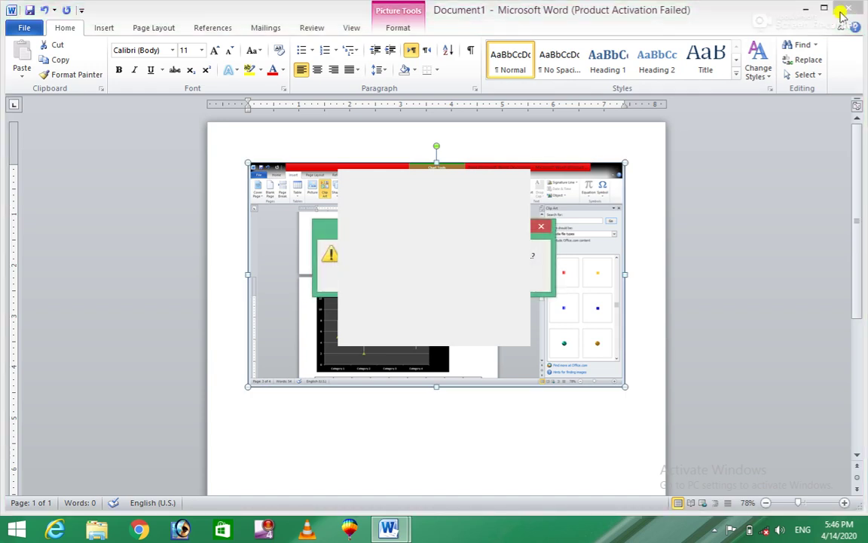
pyautogui.click(541, 226)
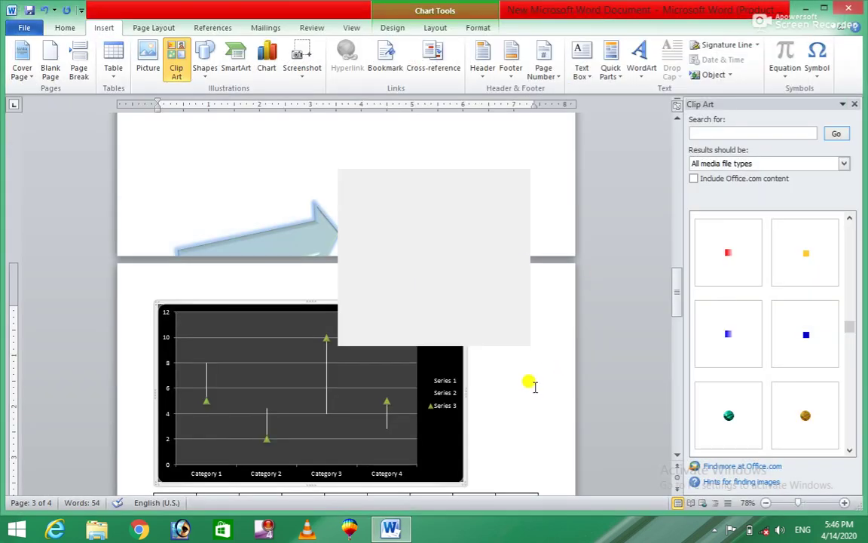
# Deselect the stock chart and save the document with Ctrl+S
pyautogui.click(533, 386)
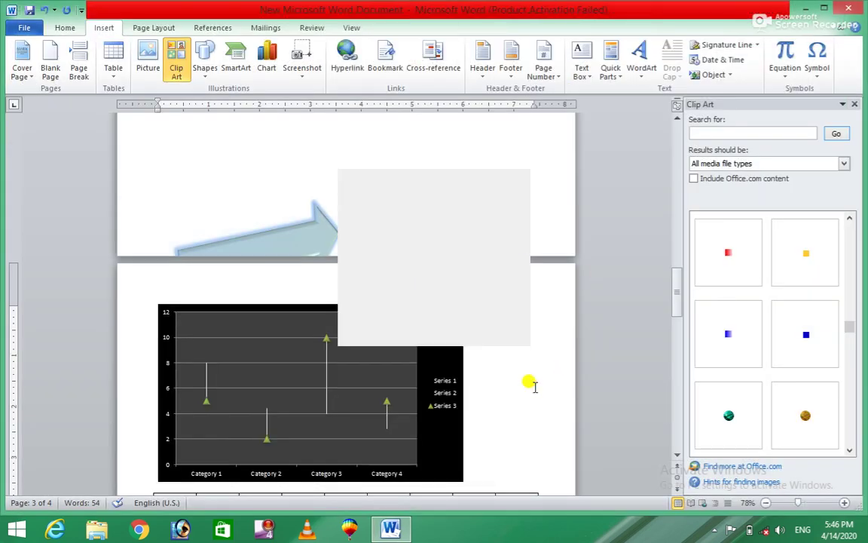
pyautogui.hotkey('ctrl', 's')
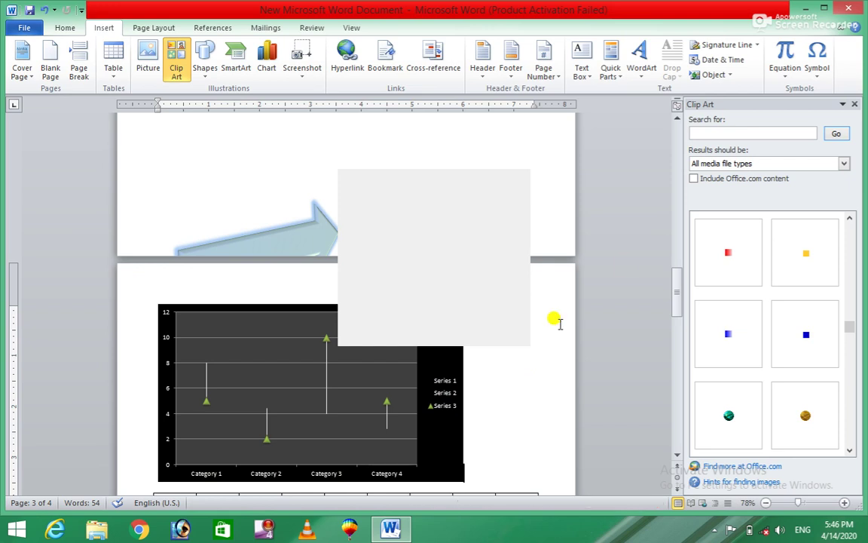